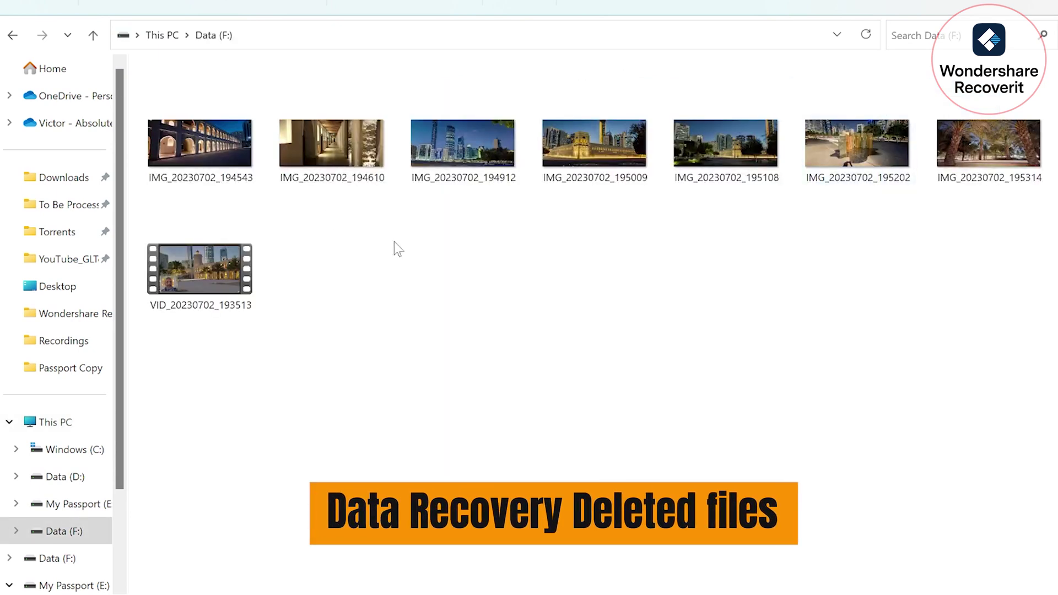
Step: Permanently delete all eight photo and video files on Data (F:) with Shift+Delete
key(ctrl+a)
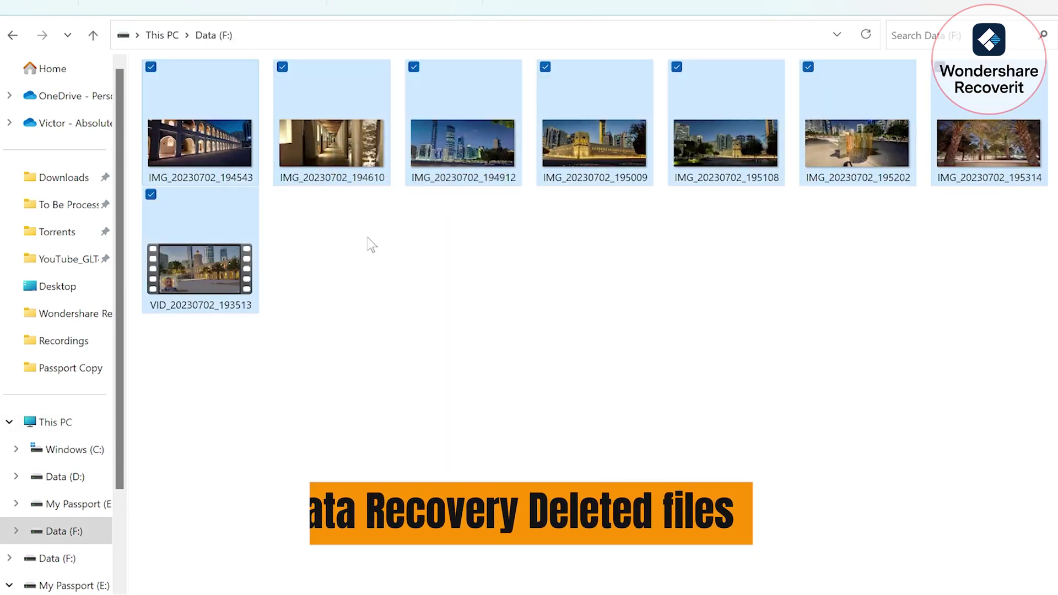
key(shift+Delete)
click(584, 302)
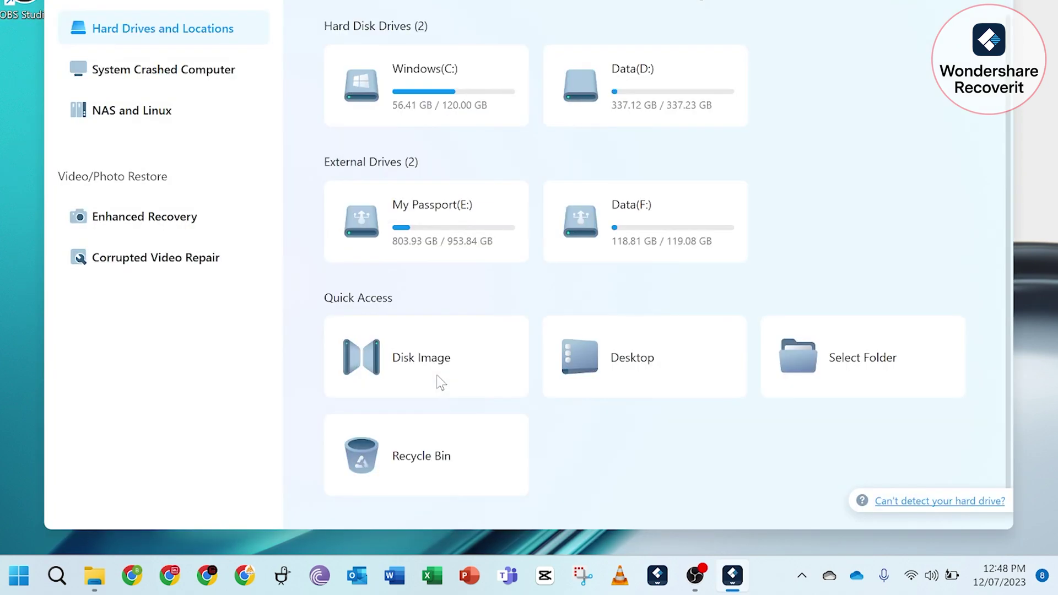
Step: Scan Data (F:) and tick VID_20230702_193513.mp4 and the IMG_20230702 photos for recovery
click(693, 217)
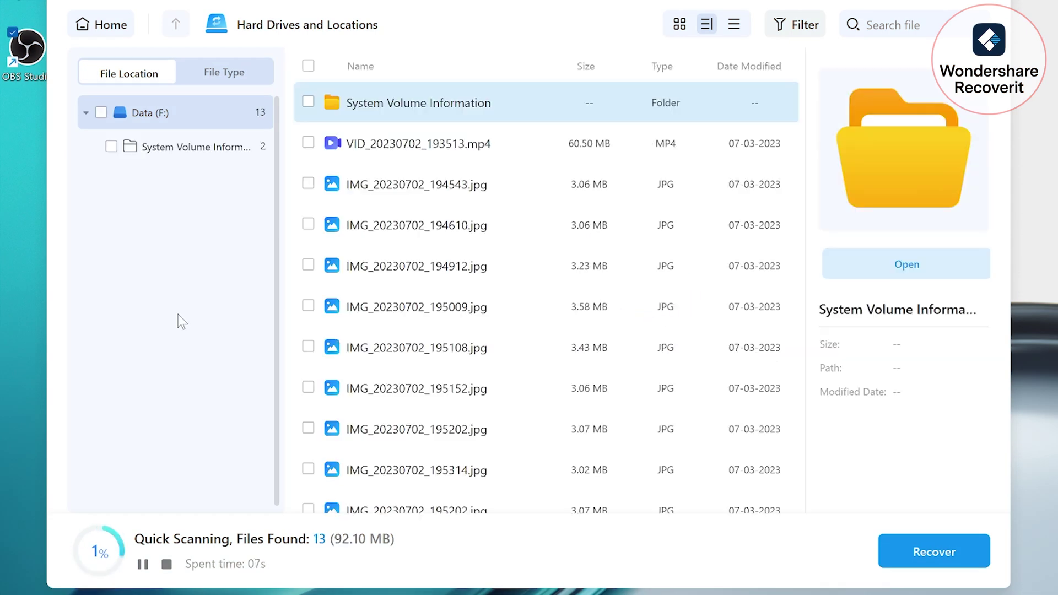
click(899, 426)
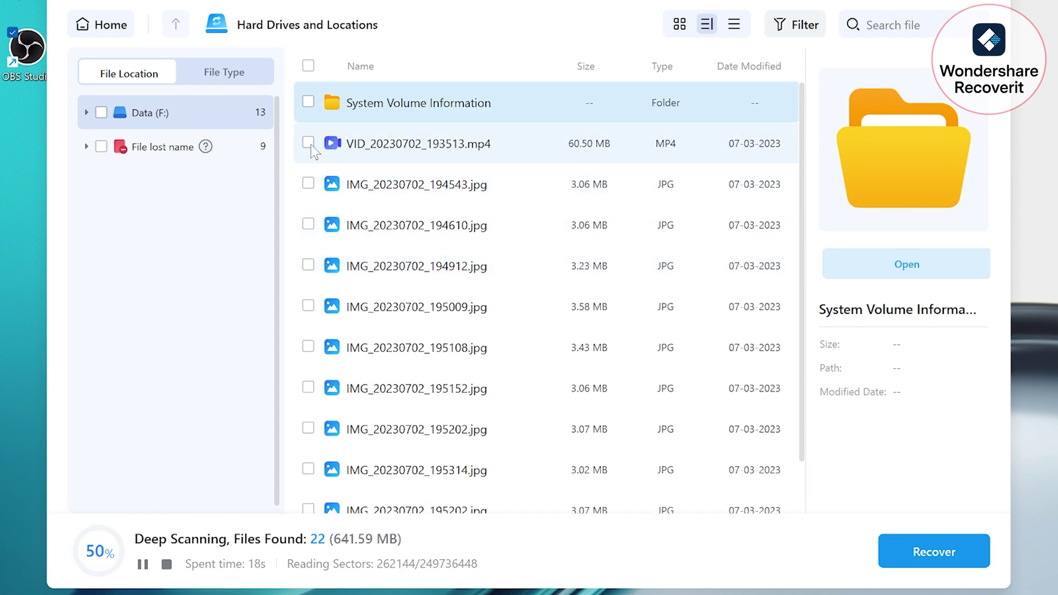
click(308, 143)
click(309, 184)
click(309, 225)
click(309, 266)
click(310, 308)
click(309, 347)
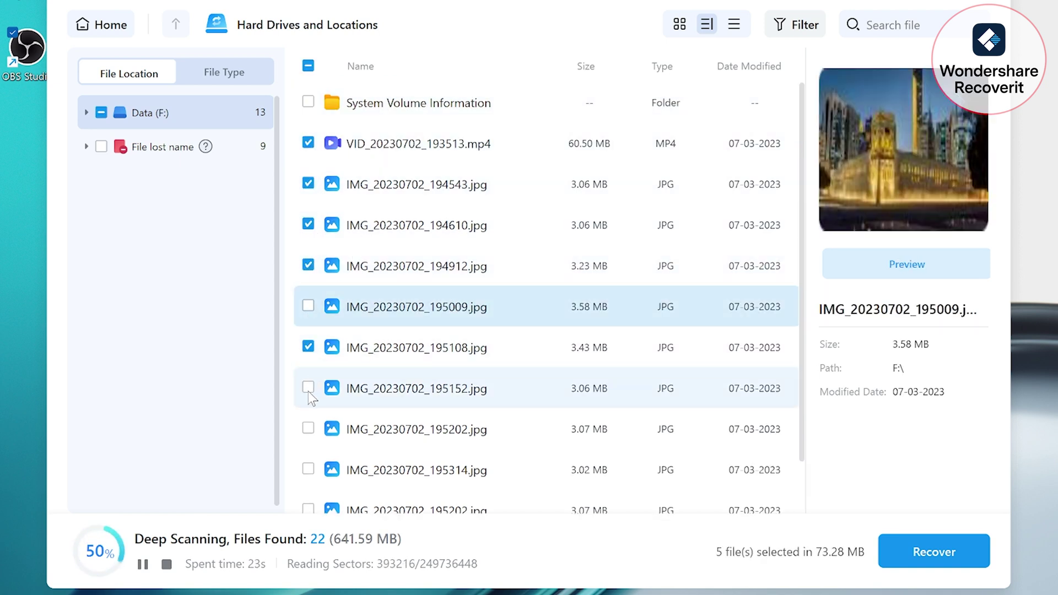
click(308, 388)
click(308, 429)
click(308, 470)
click(309, 507)
scroll(312, 503, down, 1)
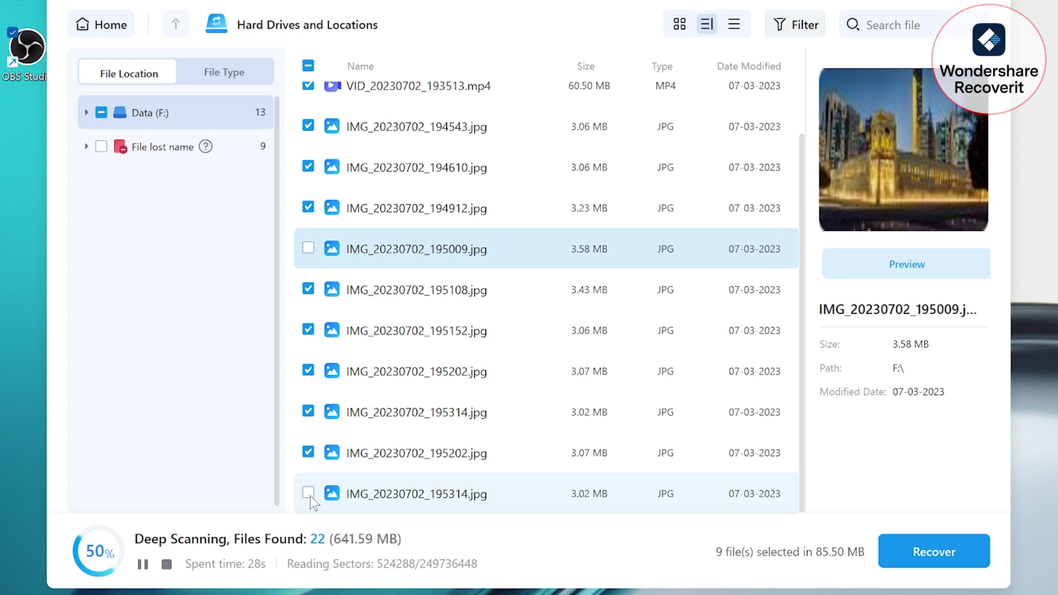
click(308, 305)
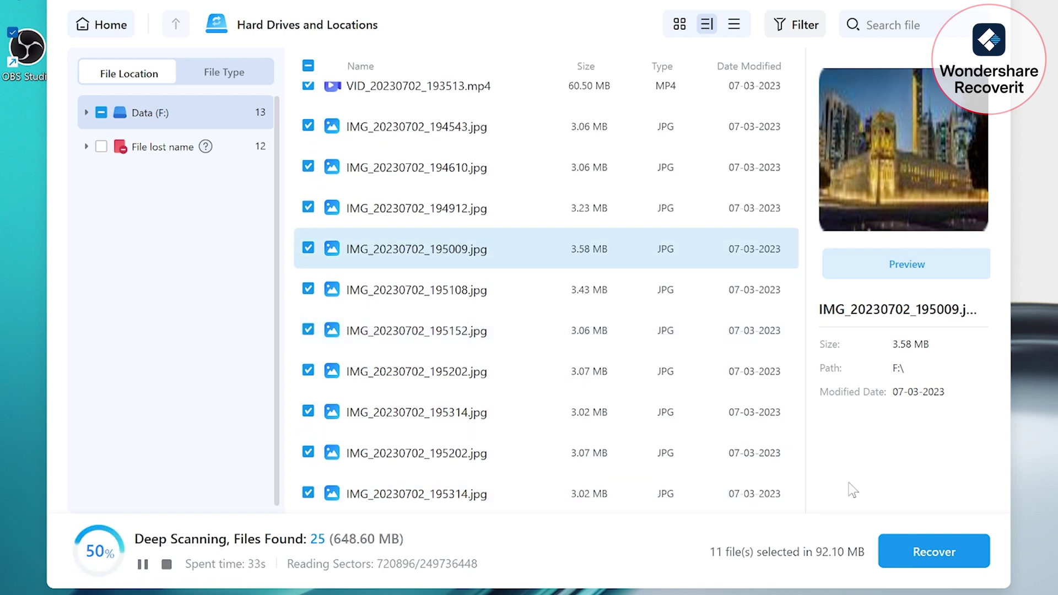
Step: Recover the 11 selected files (92.10 MB) to My Passport (E:)
click(915, 552)
click(423, 281)
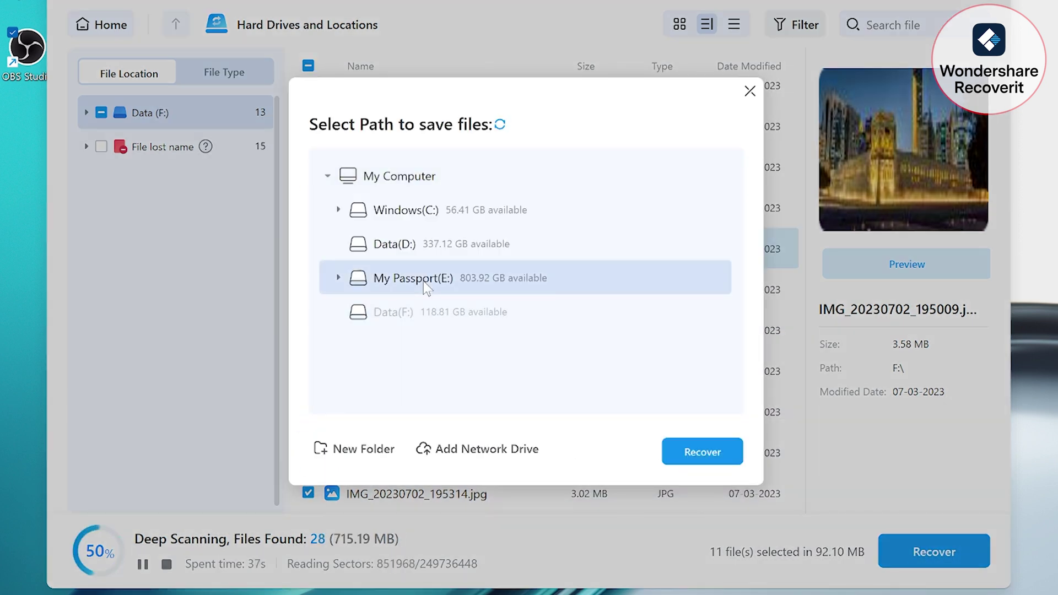
click(703, 453)
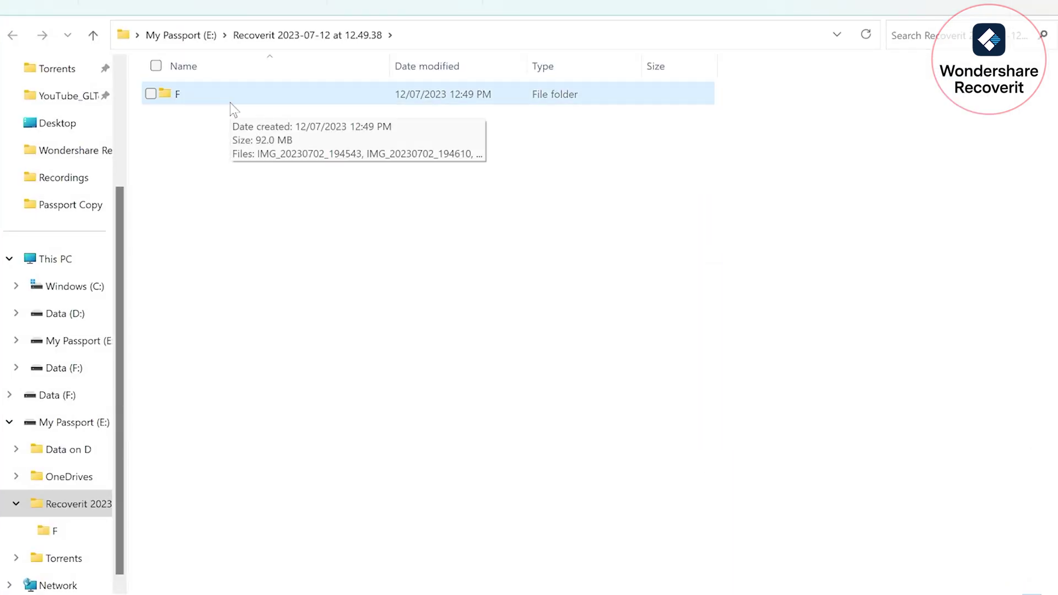
Step: Open the recovered F folder on My Passport (E:) and browse its photos full-screen in Photos
click(196, 38)
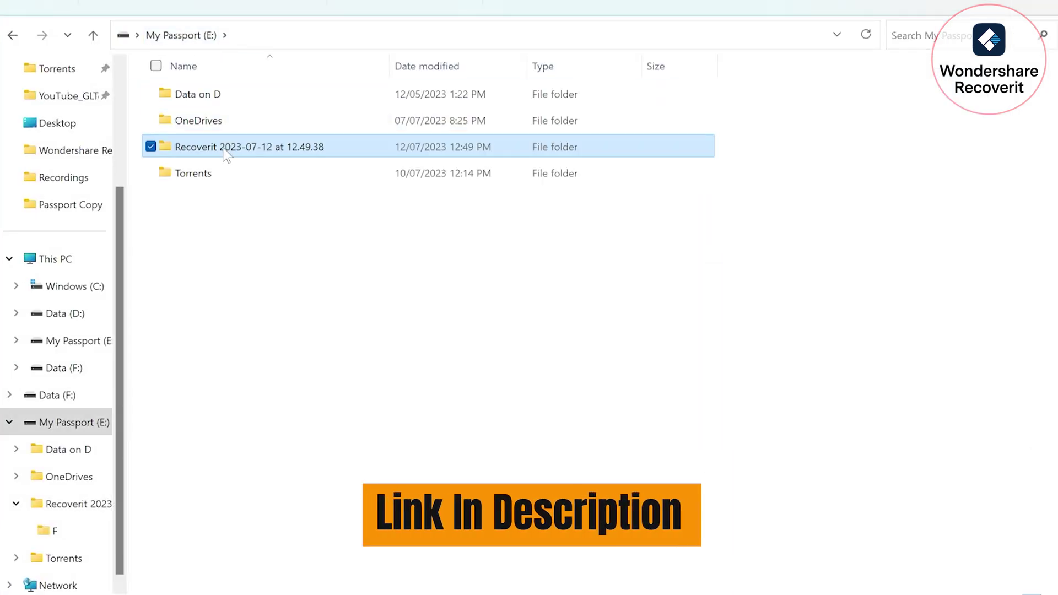
key(F2)
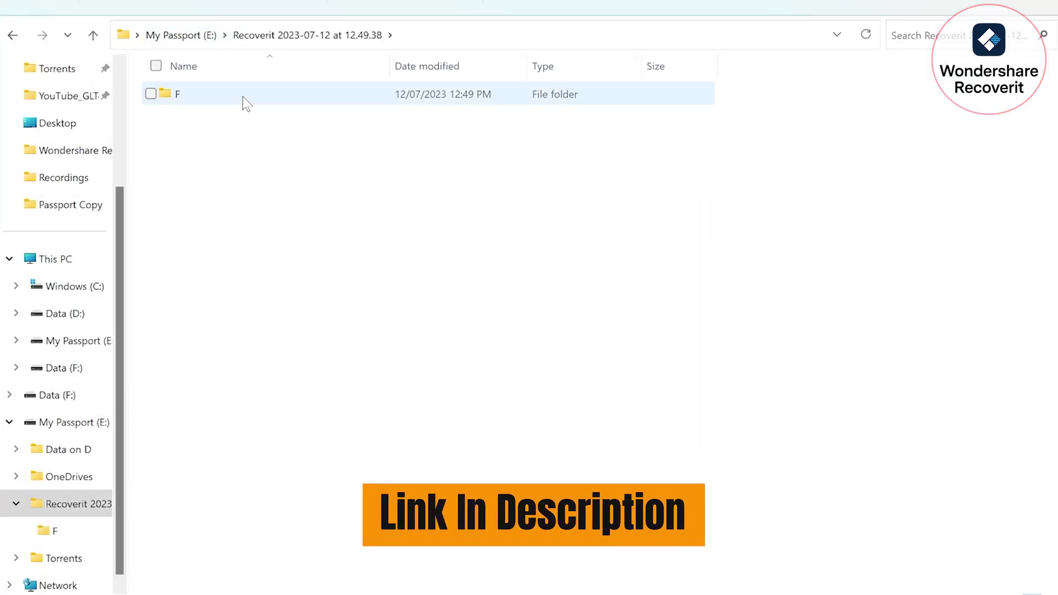
double_click(243, 97)
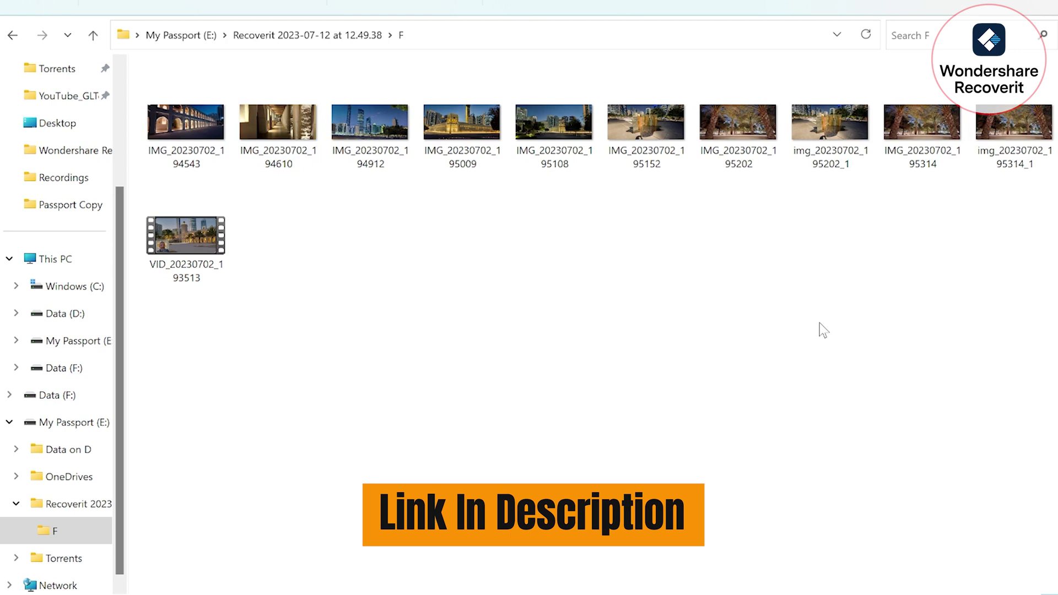
double_click(187, 117)
key(Right)
key(Right)
key(Right)
key(Right)
key(Right)
key(Right)
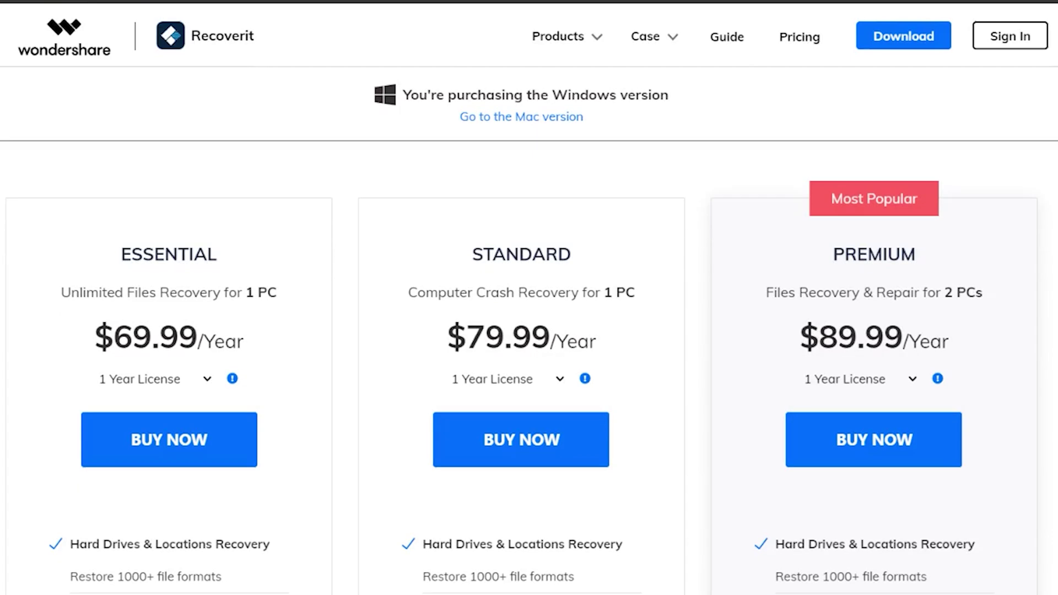
Step: Switch the Essential, Standard and Premium plans to 1 Month License to show monthly prices
click(208, 293)
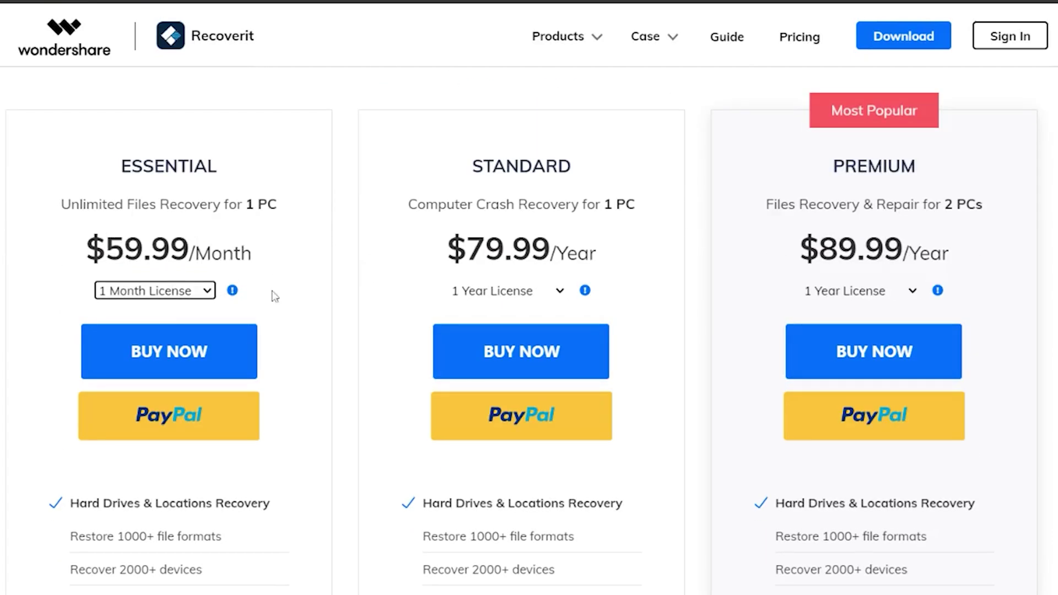
click(526, 297)
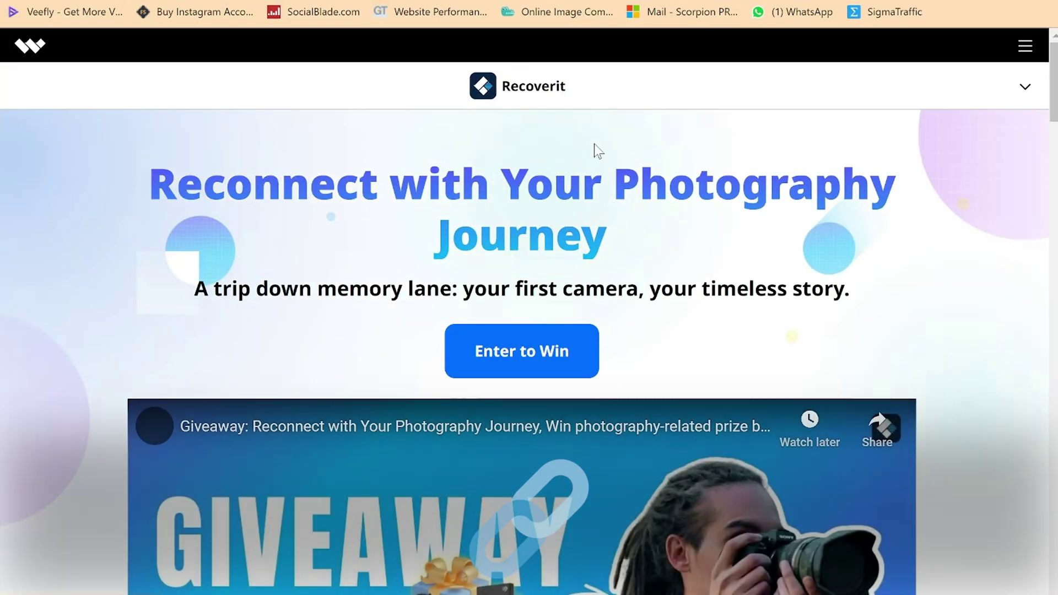
Step: Enter the Facebook post link in the 'Relive your precious memories' giveaway form and submit it
scroll(595, 144, down, 12)
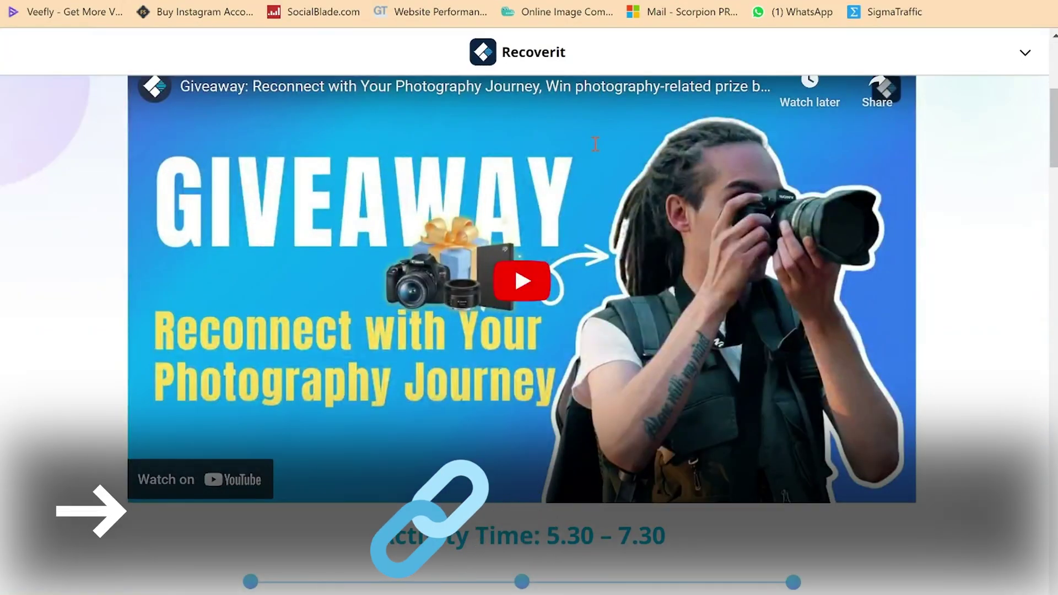
scroll(303, 371, down, 8)
click(302, 371)
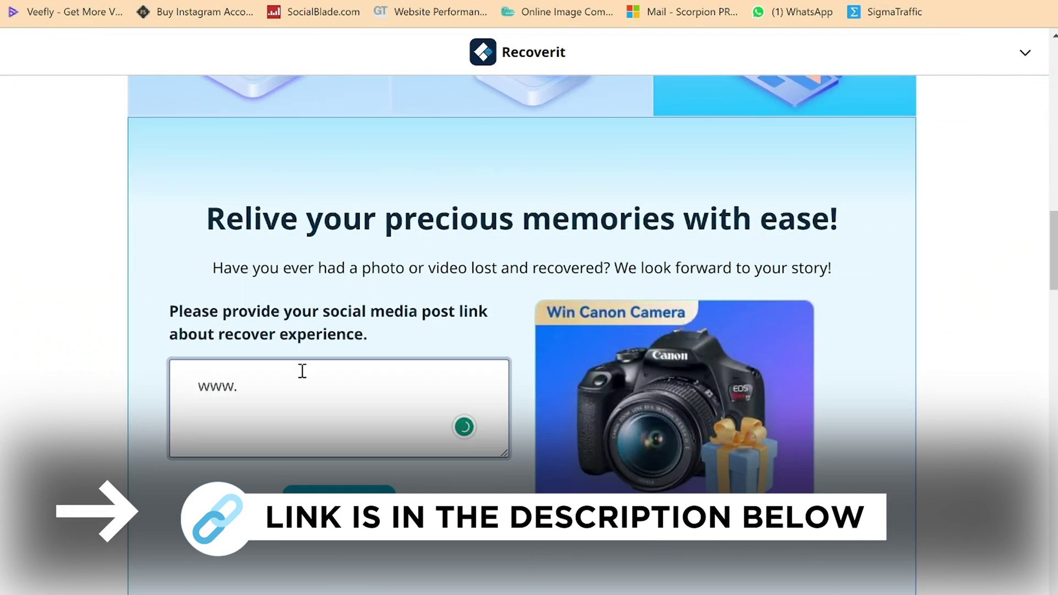
text(www.facebook.com)
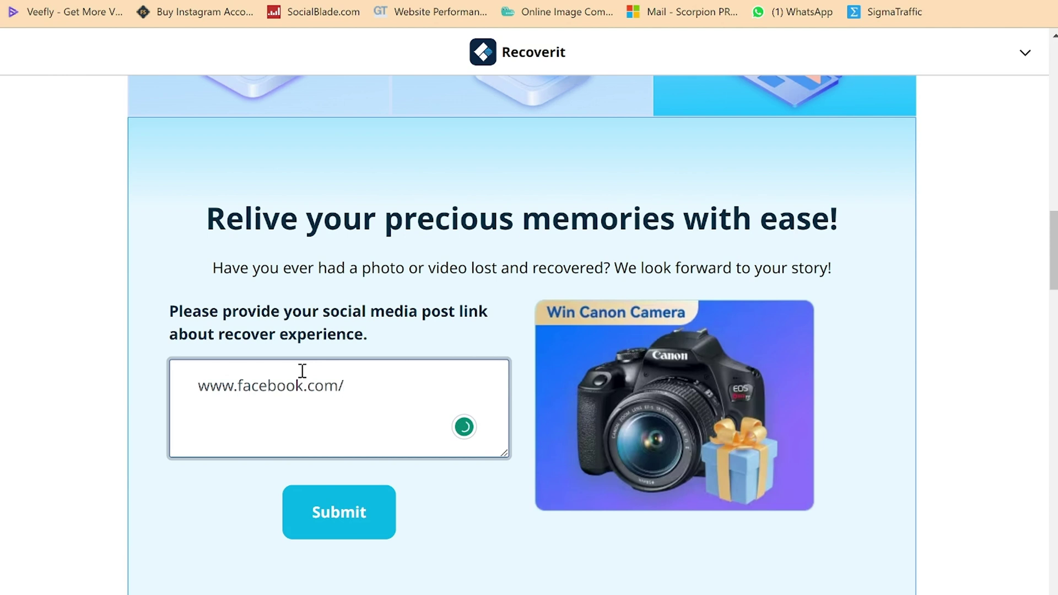
text(/greatlobbyis)
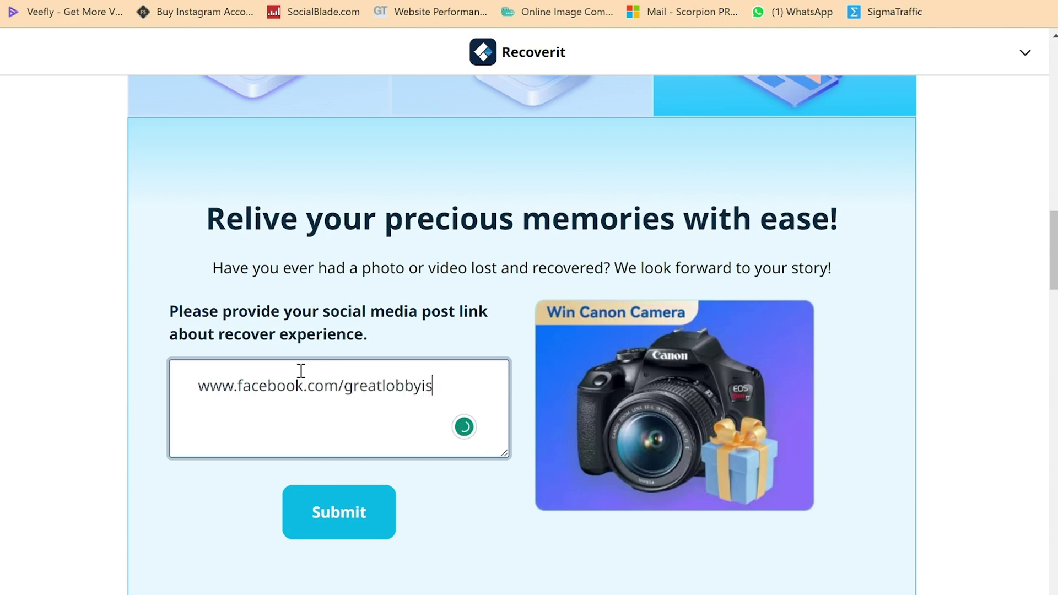
text(t)
click(336, 514)
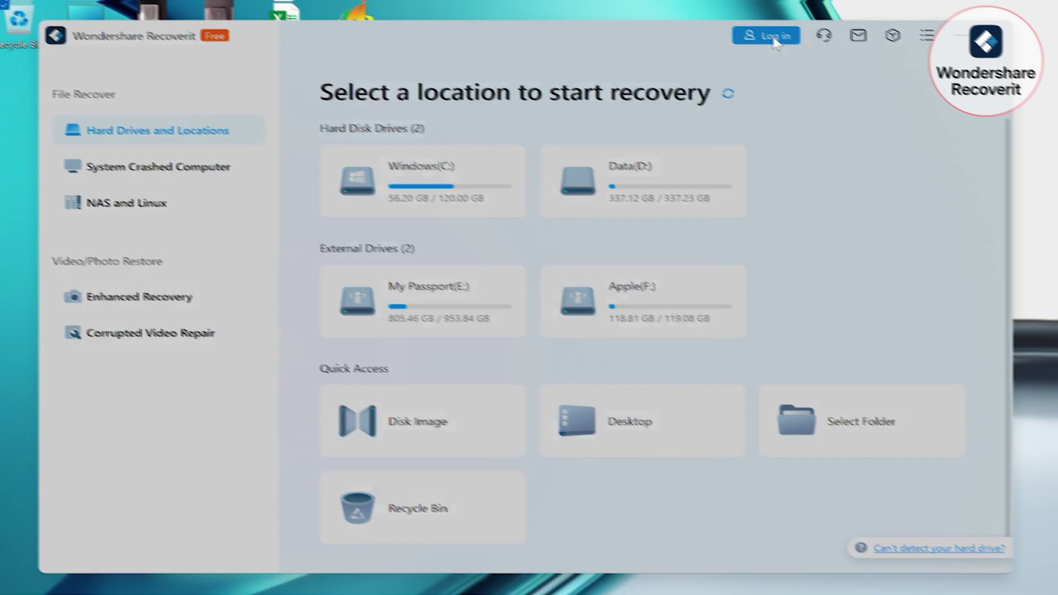
Step: Log in with the Wondershare ID account e-mail and password, re-entering the password once
click(777, 38)
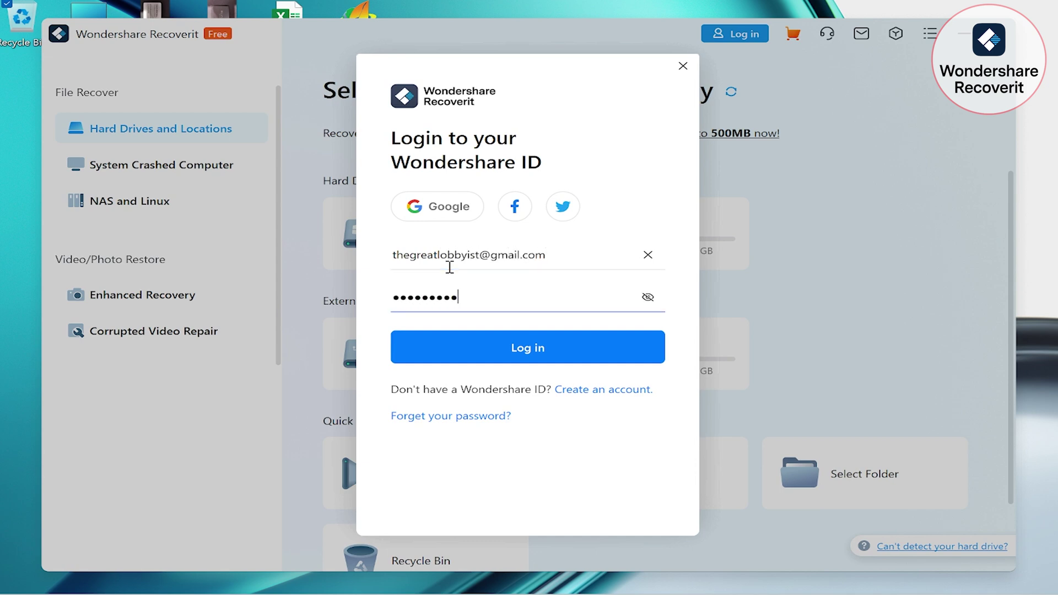
click(536, 344)
click(538, 350)
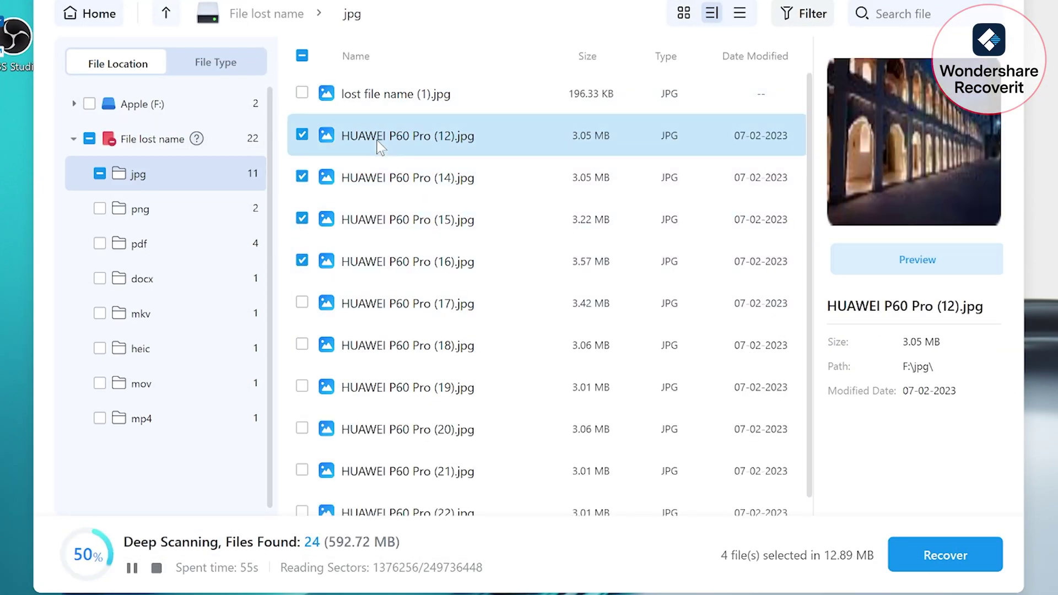
Step: Tick the jpg photos HUAWEI P60 Pro (12) through (22) for recovery
click(303, 303)
click(303, 345)
click(302, 387)
click(330, 430)
scroll(331, 419, down, 1)
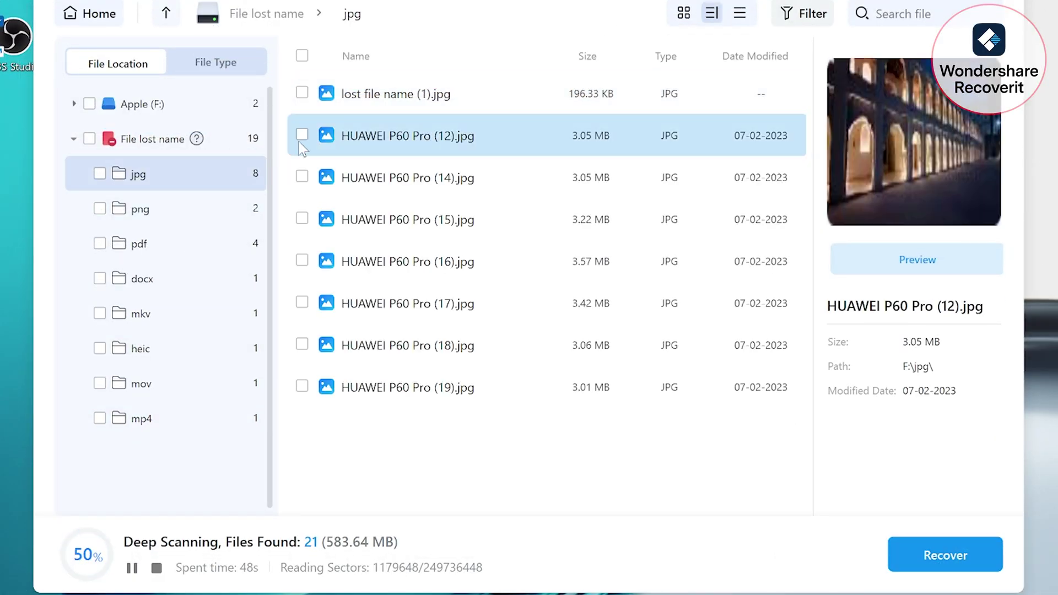
click(302, 178)
click(302, 219)
click(302, 261)
click(302, 303)
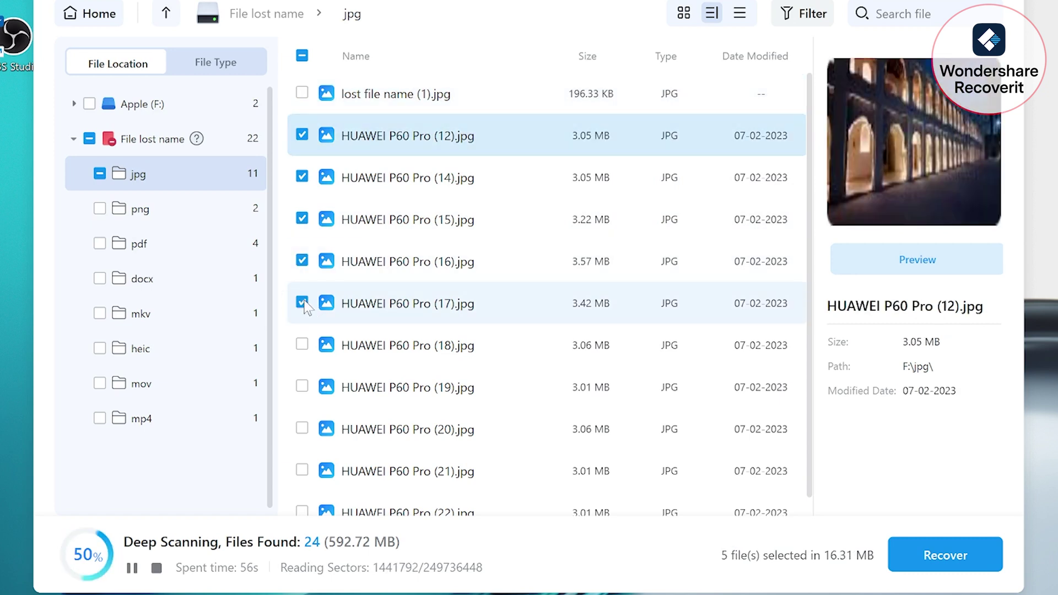
click(302, 345)
click(302, 387)
click(320, 430)
scroll(321, 427, down, 1)
click(302, 412)
click(302, 453)
click(302, 495)
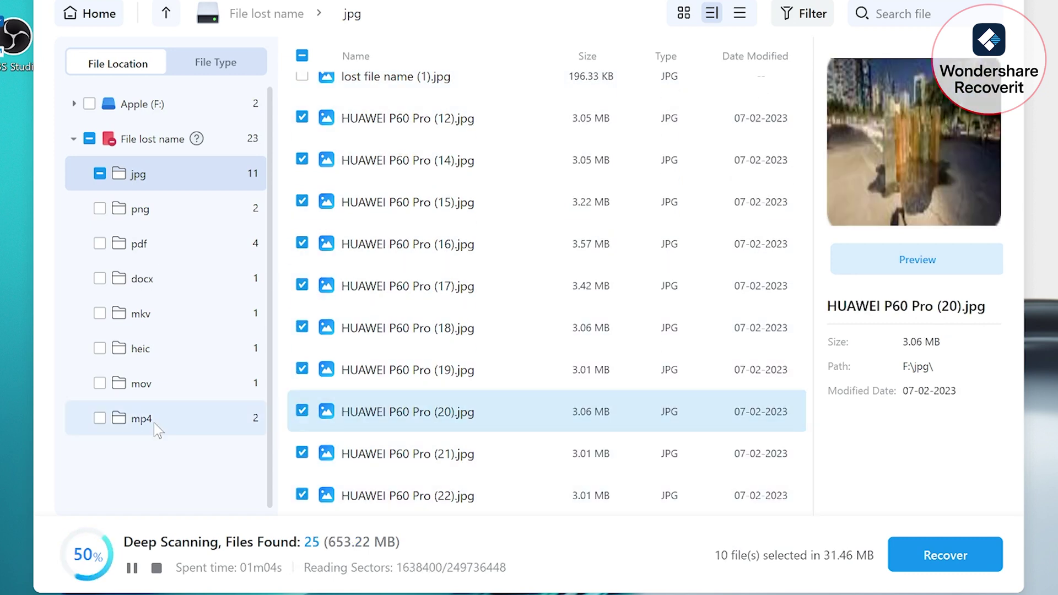
Step: Tick lost file name (23).mp4 in the mp4 folder and recover all 11 files to My Passport (E:)
click(141, 418)
click(435, 138)
click(302, 135)
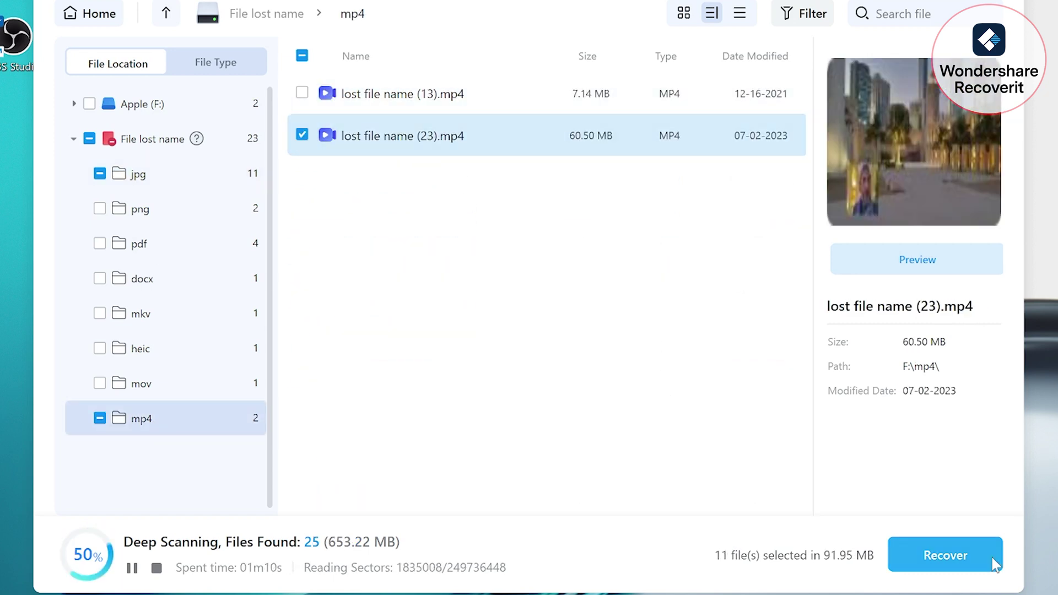
click(944, 558)
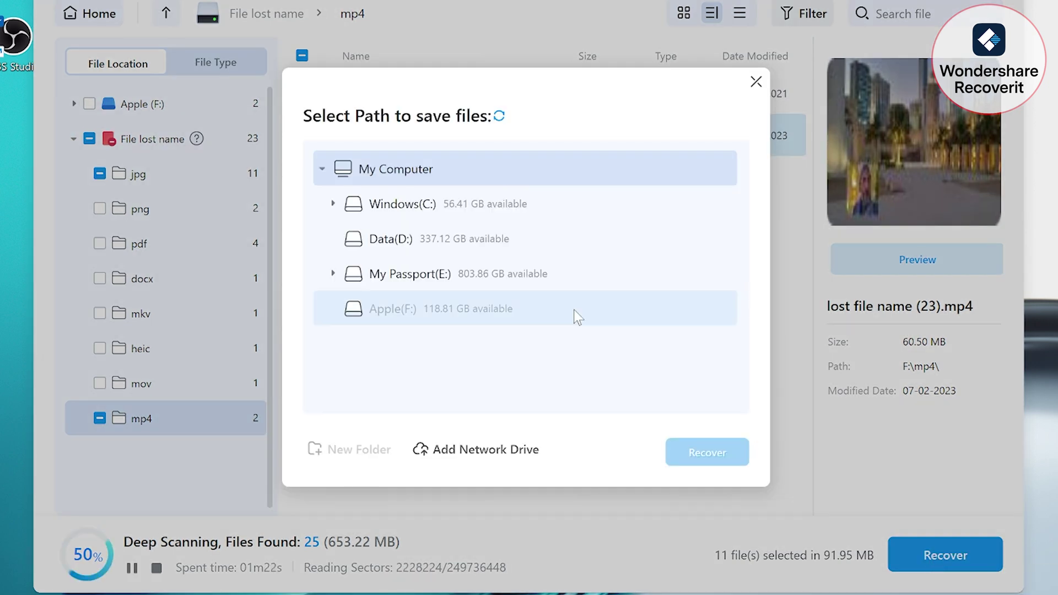
click(574, 274)
Step: Start the recovery and open the Recoverit 2023-07-12 at 12.55.57 folder on My Passport (E:)
click(721, 456)
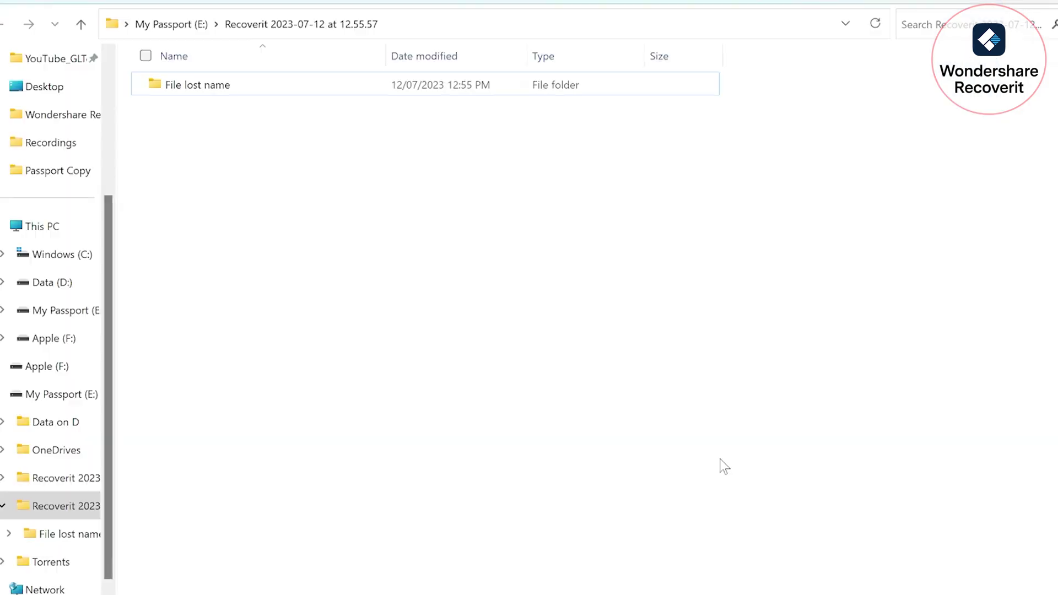
click(183, 28)
double_click(260, 166)
Step: Open File lost name > jpg and browse the recovered photos full-screen
double_click(190, 85)
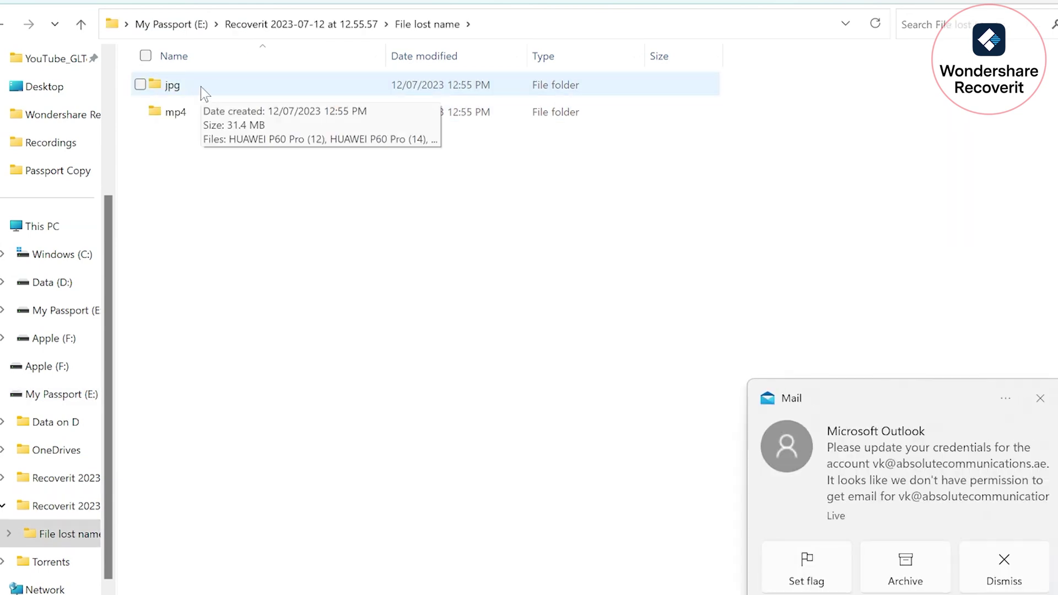
double_click(200, 88)
double_click(177, 110)
key(Right)
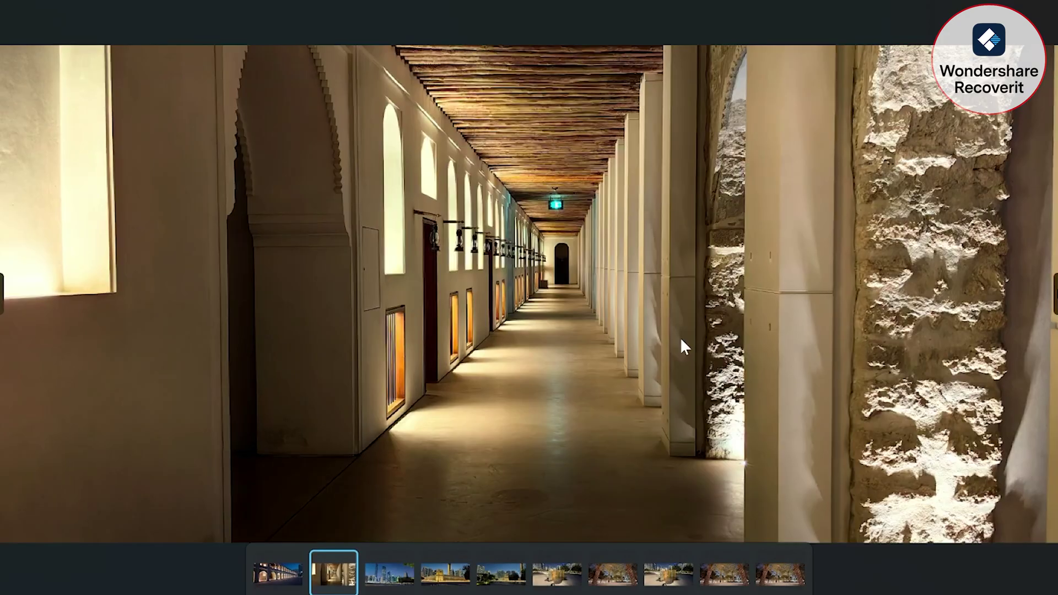
key(Right)
key(Right)
key(Right)
key(Right)
key(Right)
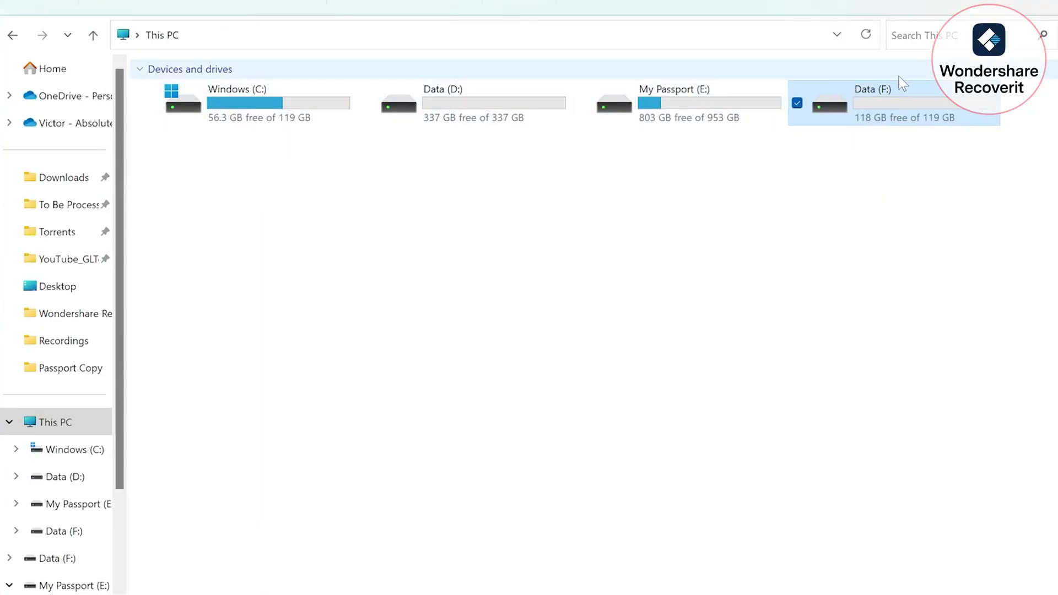
Step: Open Data (F:) and permanently delete all 8 files on it with Shift+Delete
double_click(884, 106)
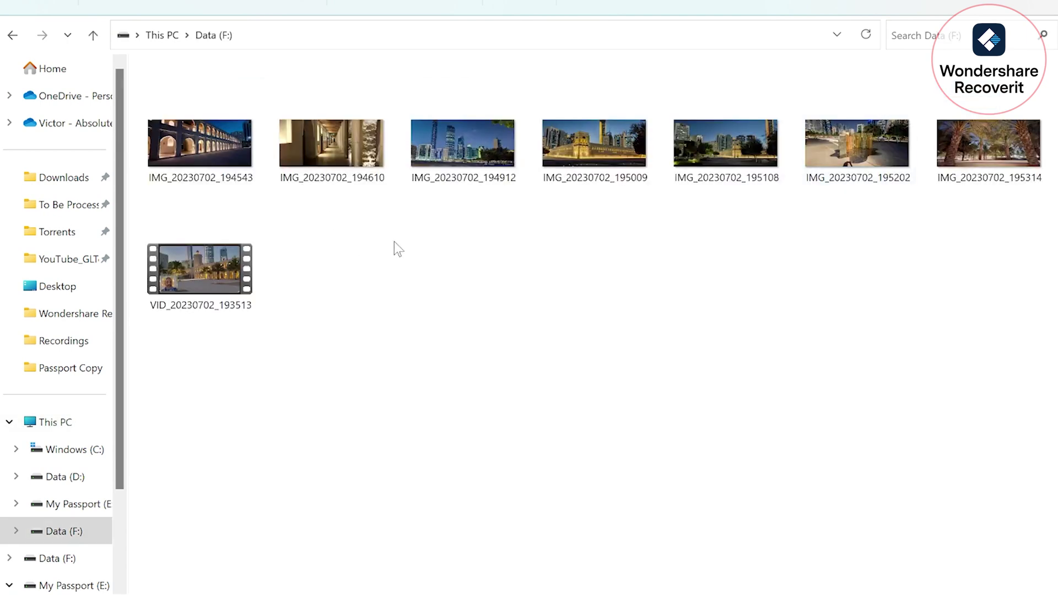
key(ctrl+a)
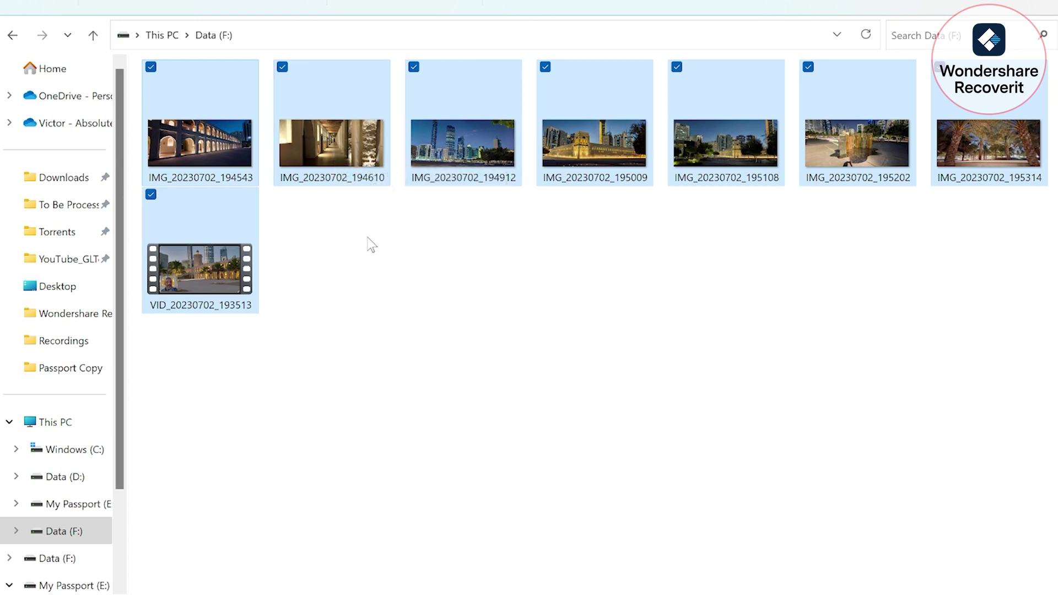
key(shift+Delete)
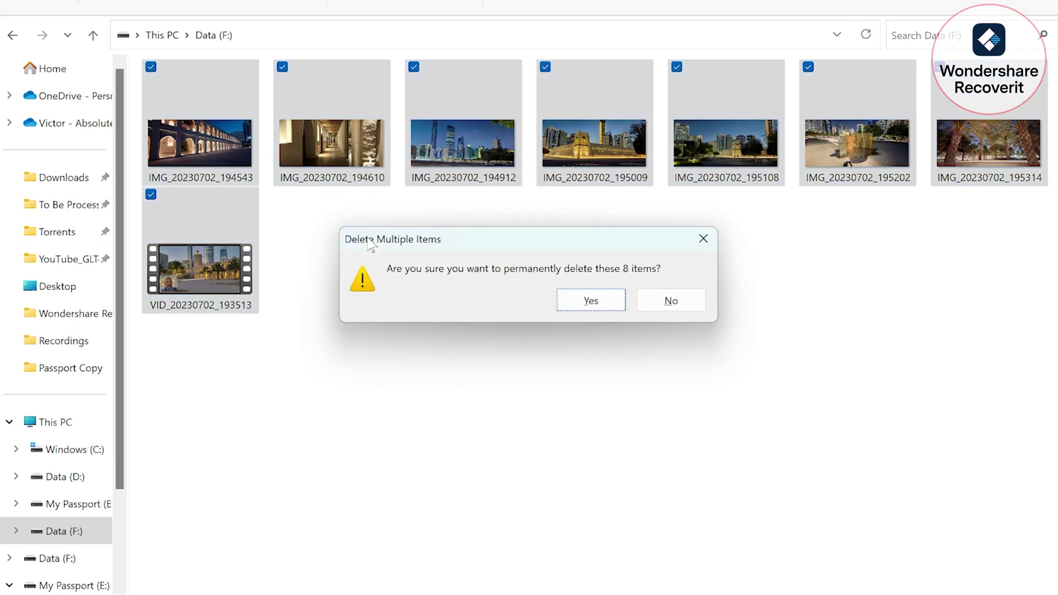
click(584, 305)
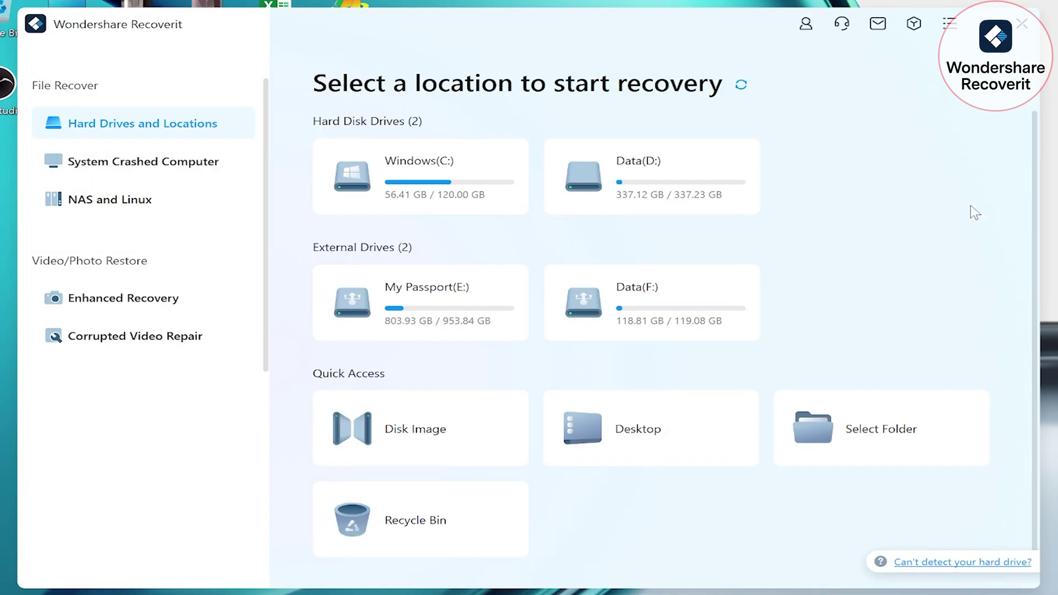
Step: Scan Data (F:) for deleted files and dismiss the Quick Scan completed notice
mouse_move(705, 300)
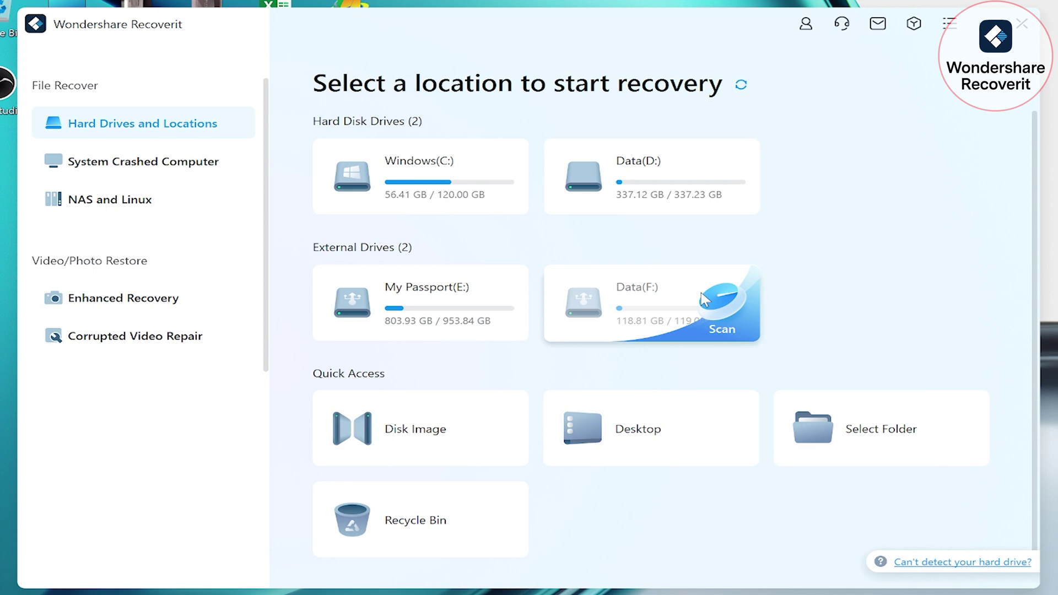
click(702, 298)
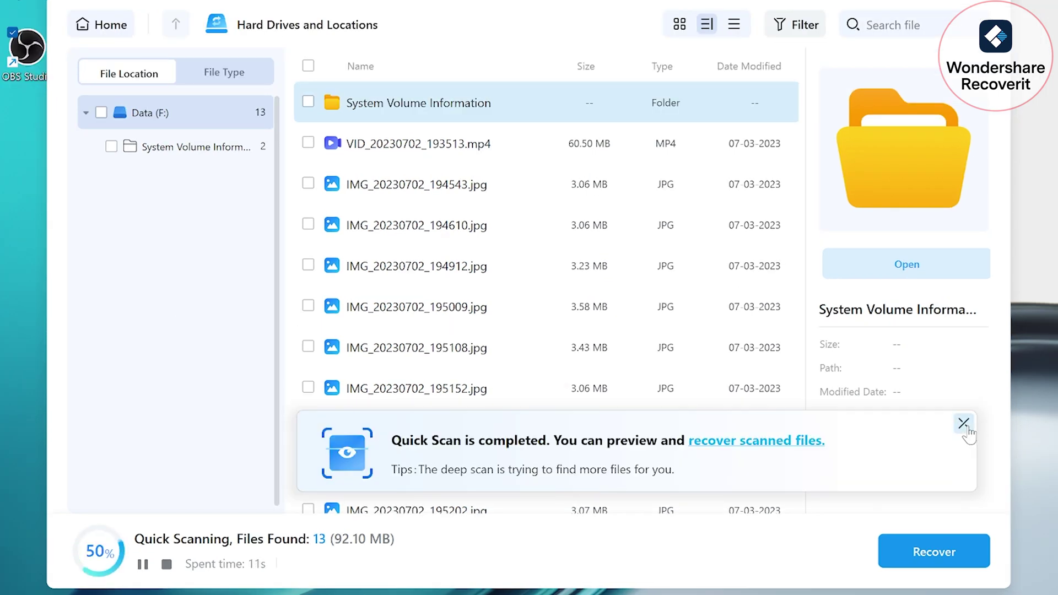
click(966, 428)
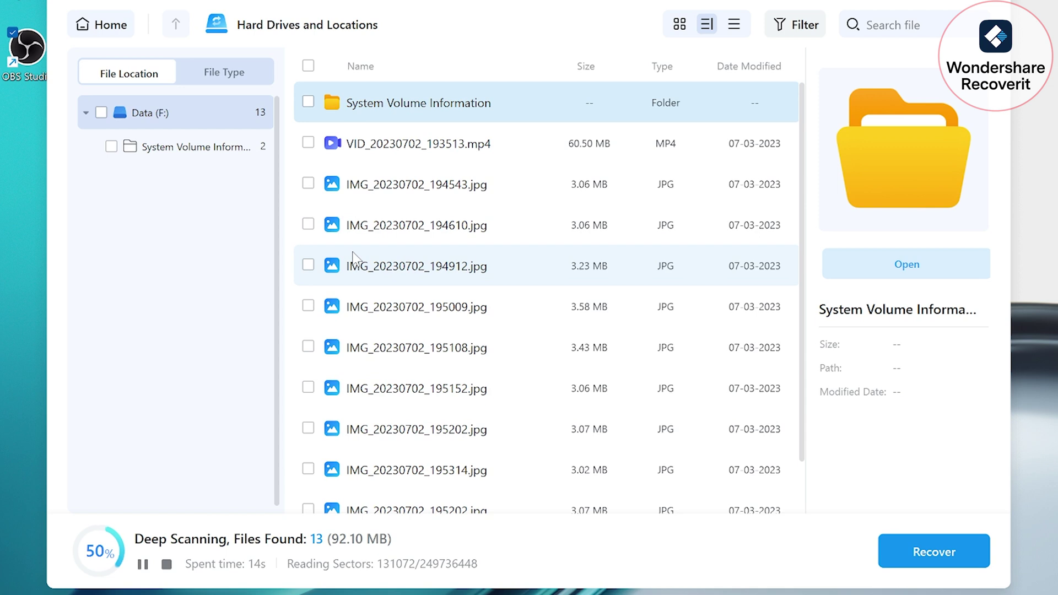
scroll(354, 257, down, 1)
scroll(356, 256, up, 1)
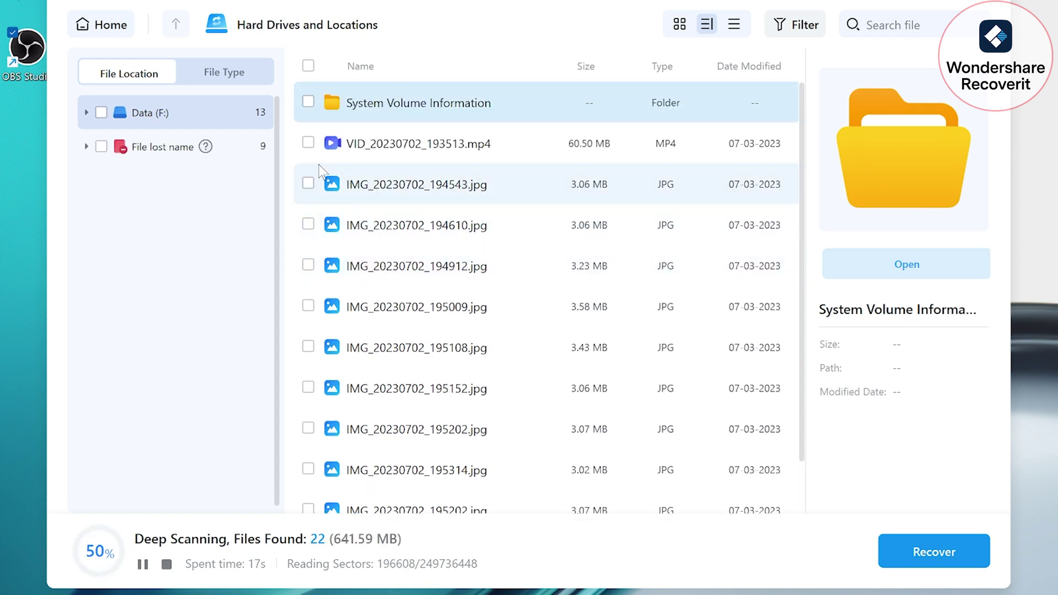
Step: Tick VID_20230702_193513.mp4 and the IMG_20230702 JPGs, 11 files (92.10 MB) in all
click(311, 145)
click(308, 184)
click(309, 225)
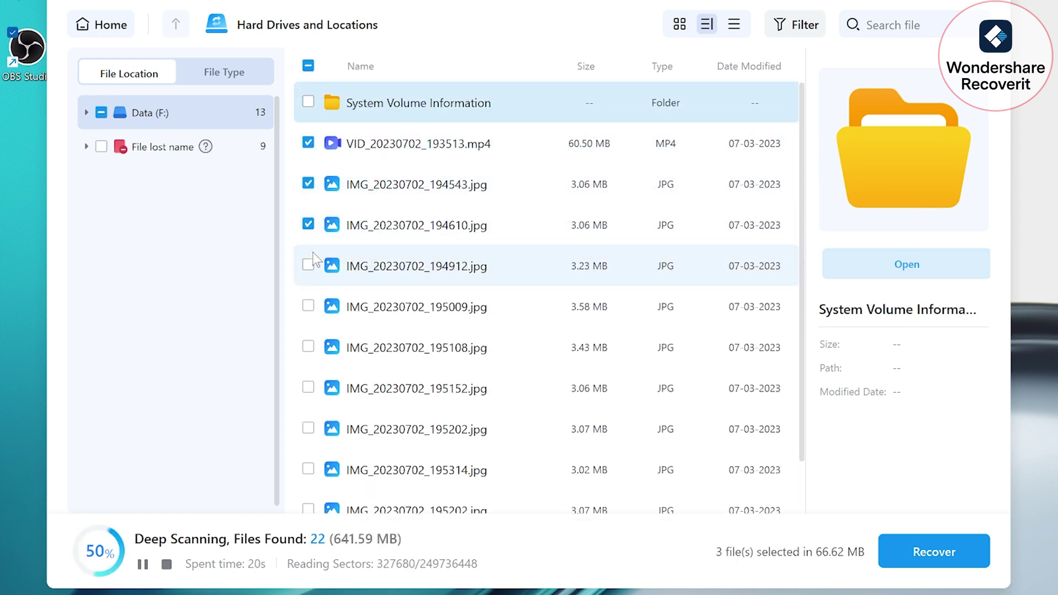
click(308, 265)
click(310, 310)
click(310, 347)
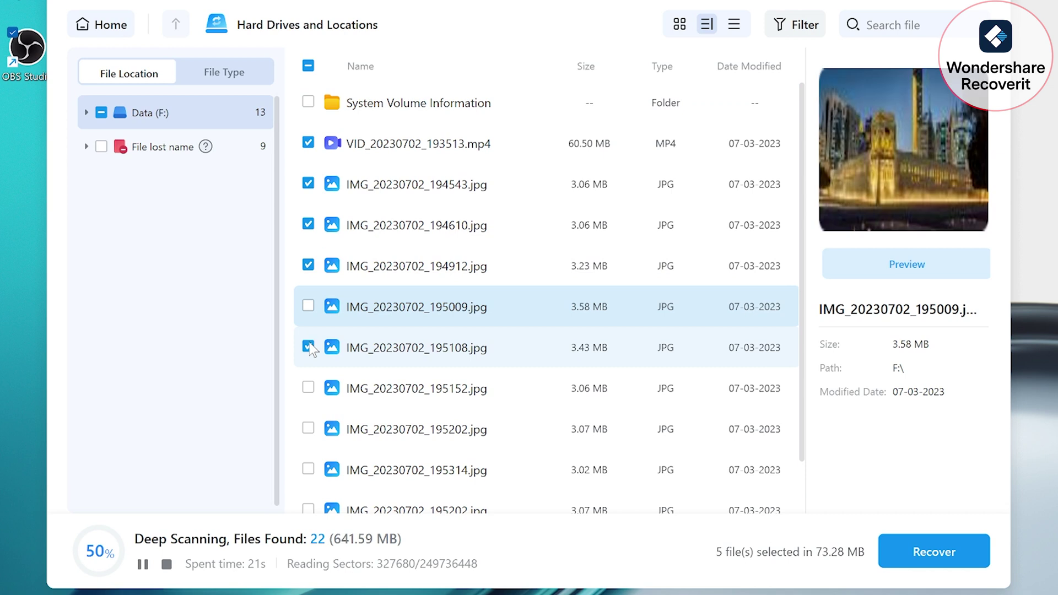
click(309, 390)
click(309, 428)
click(309, 469)
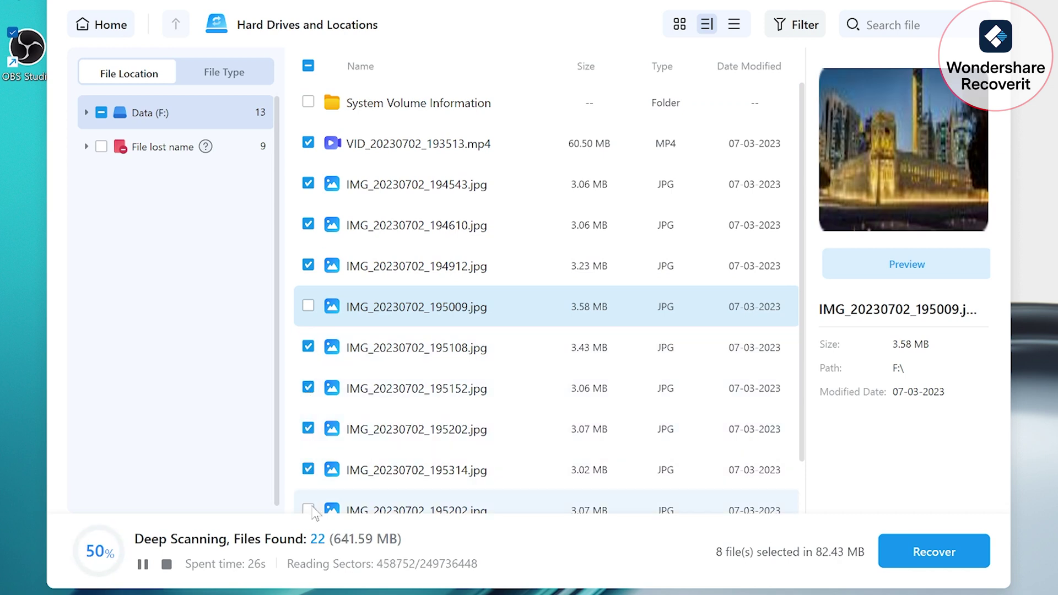
click(309, 509)
scroll(309, 502, down, 1)
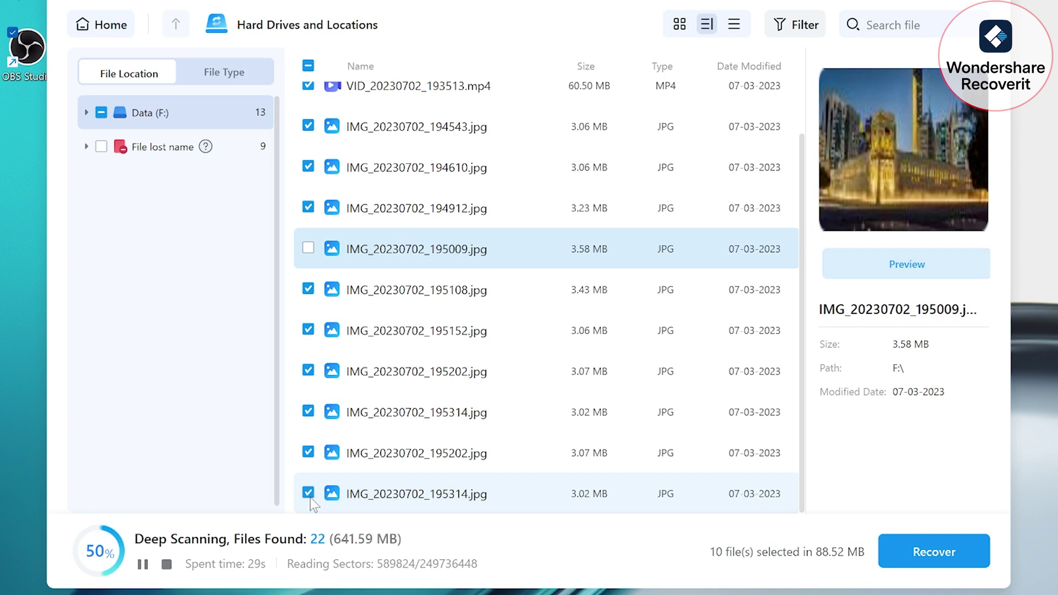
scroll(569, 349, up, 1)
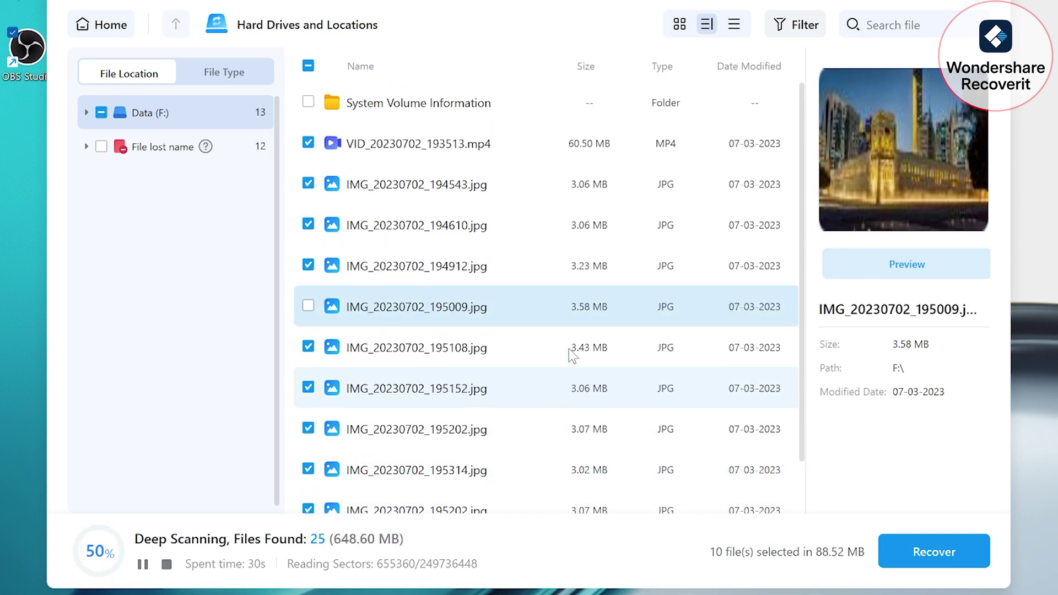
click(309, 308)
scroll(331, 330, down, 1)
Step: Recover the 11 marked files to My Passport (E:), which creates a new dated folder
click(916, 551)
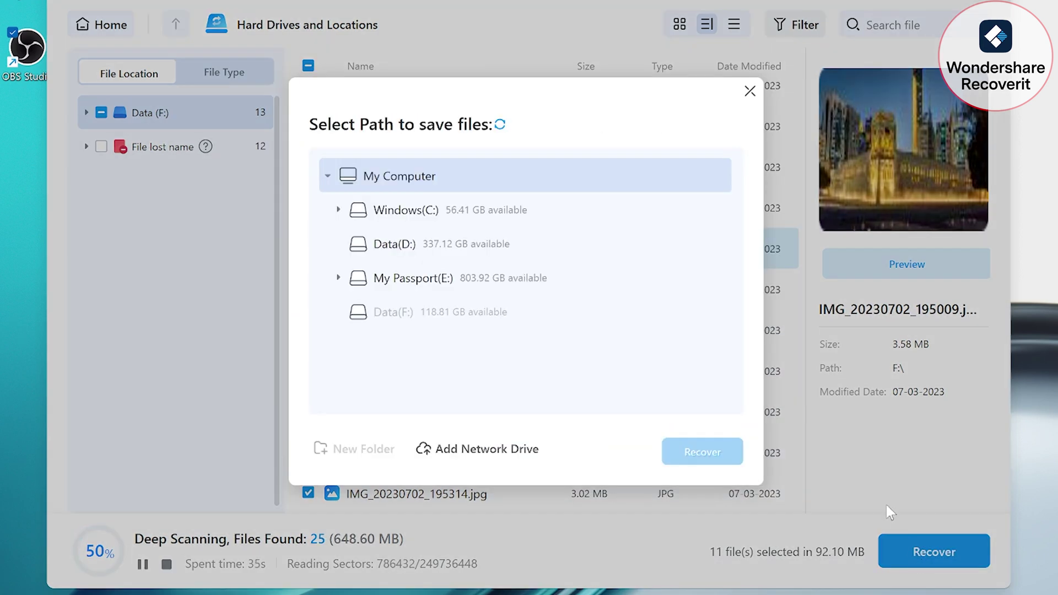
click(426, 286)
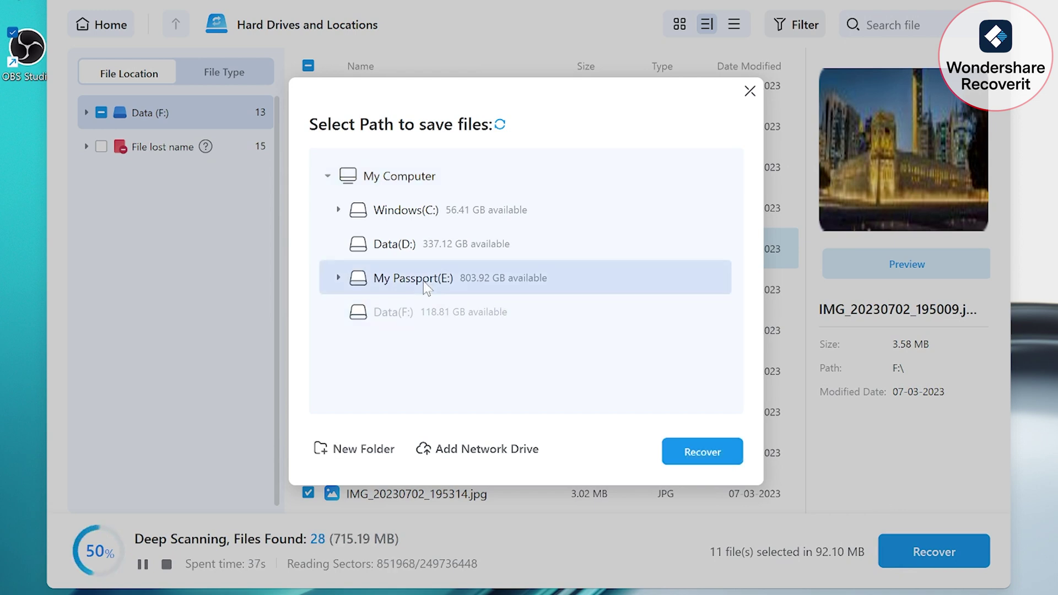
click(703, 452)
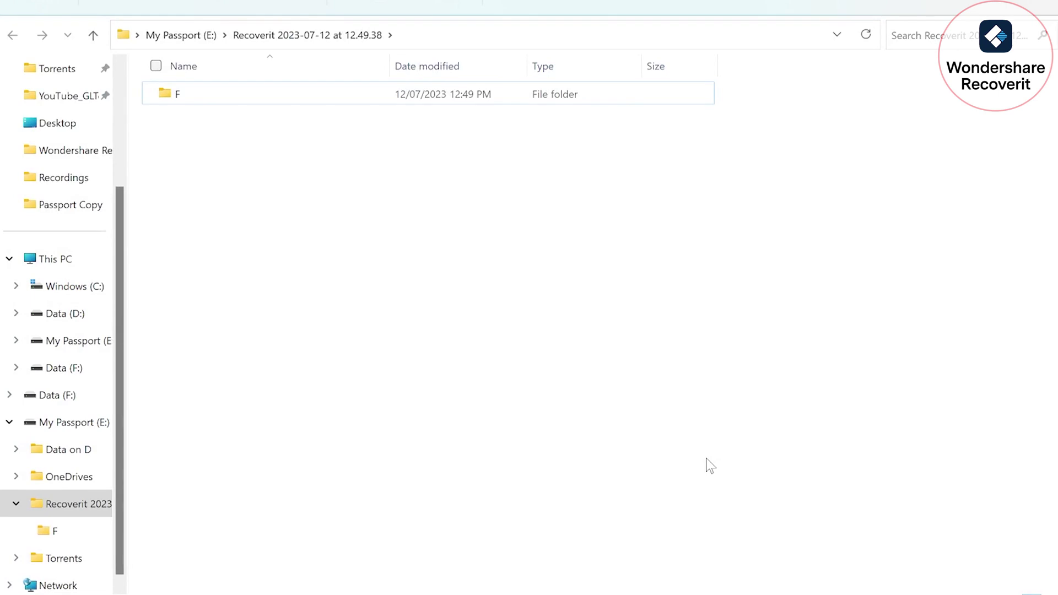
Step: Browse My Passport (E:) into Recoverit 2023-07-12 at 12.49.38 > F and select IMG_20230702_194543
mouse_move(234, 109)
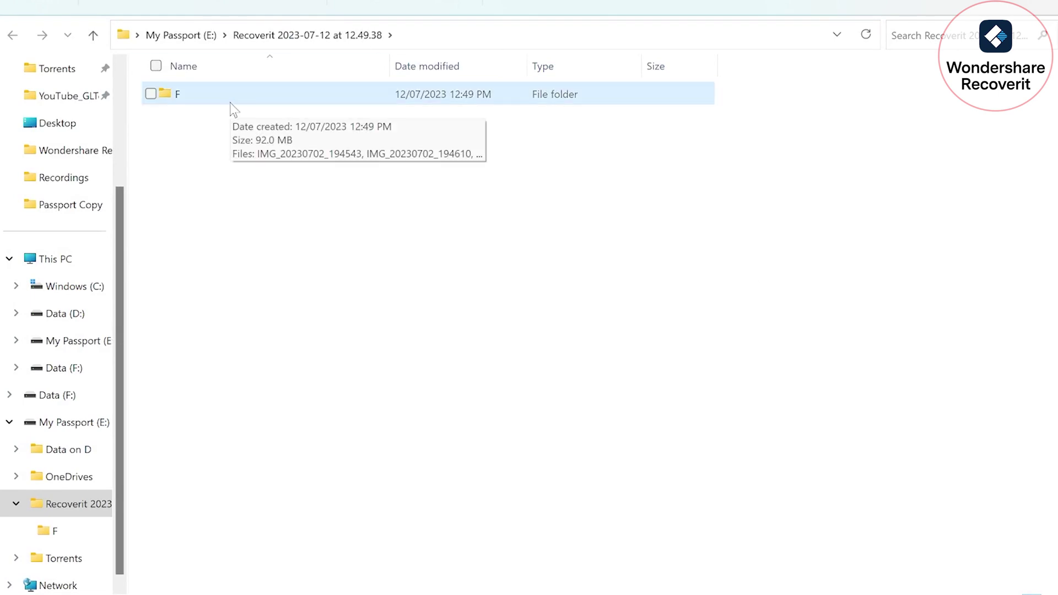
click(196, 39)
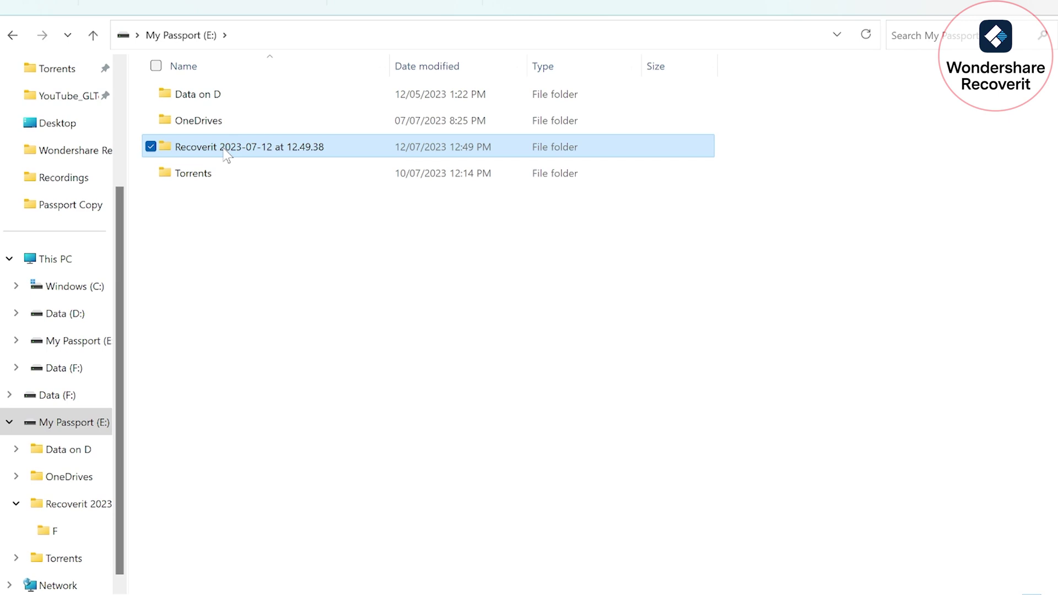
click(225, 150)
double_click(381, 154)
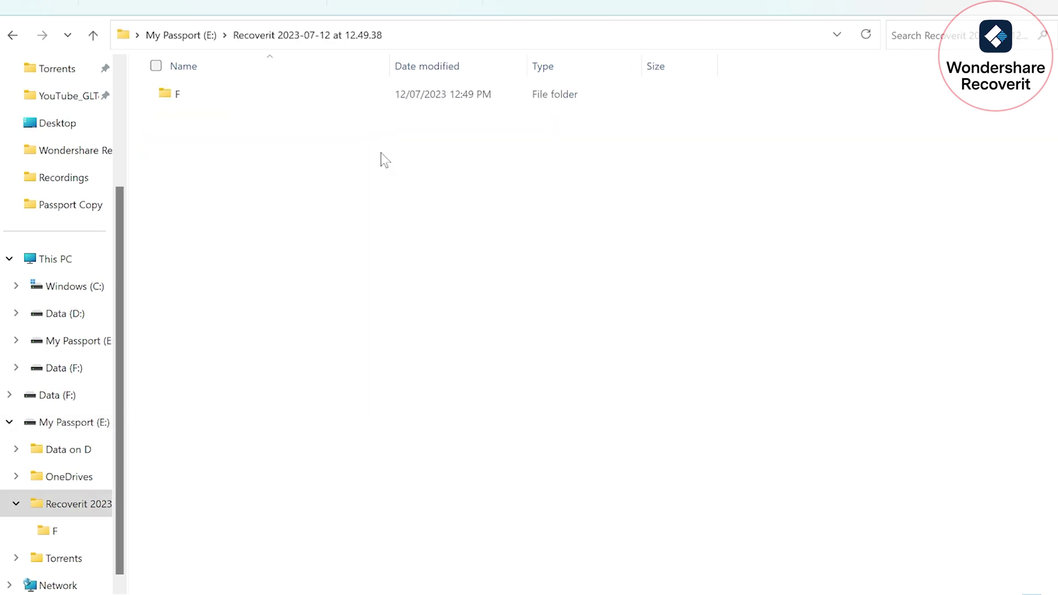
double_click(241, 100)
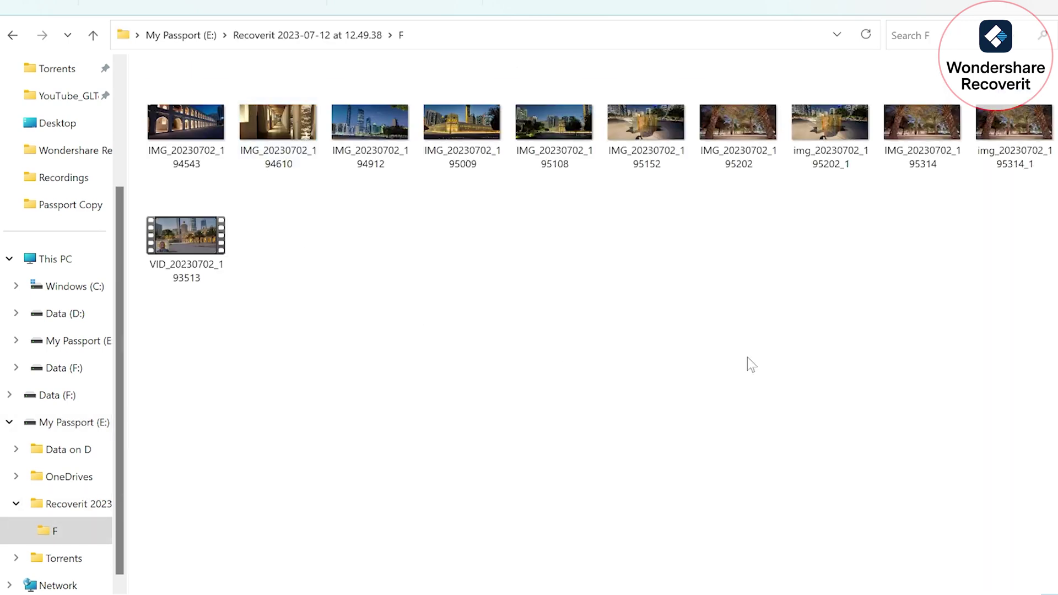
click(214, 144)
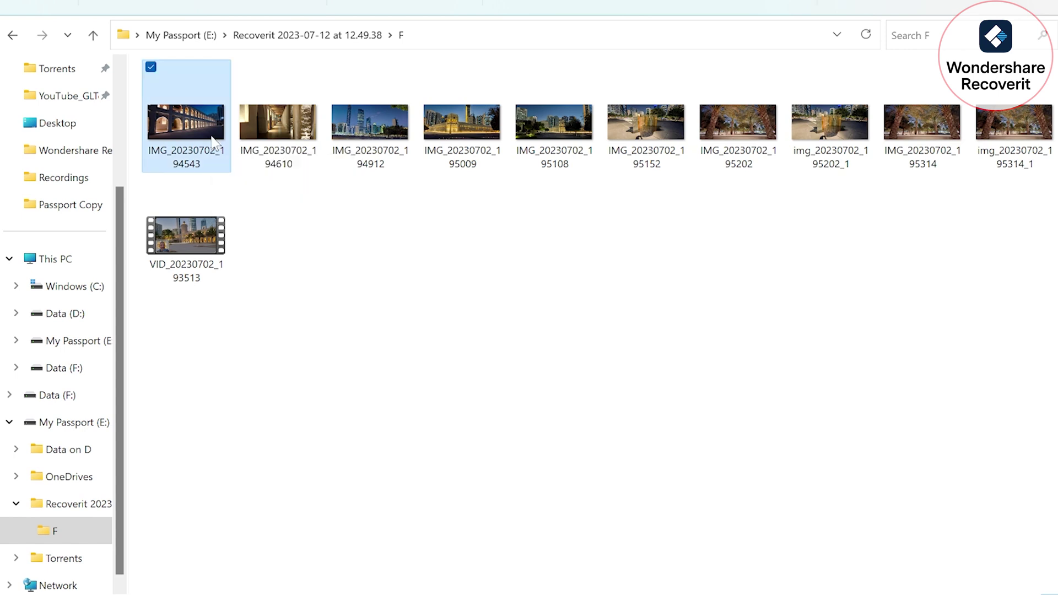
Step: Open IMG_20230702_194543 in Photos and step forward through five more recovered photos
double_click(214, 144)
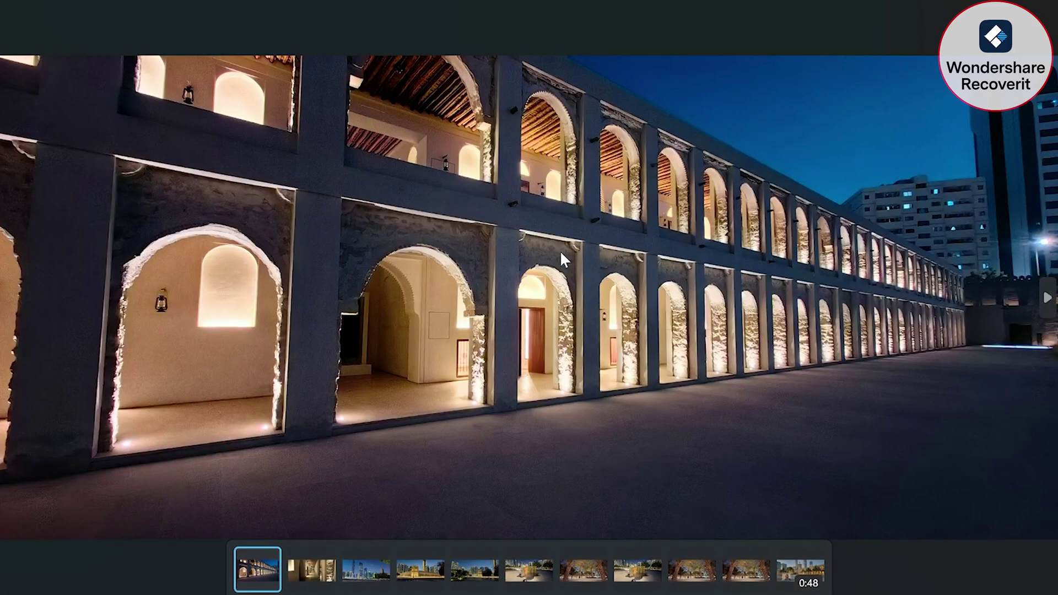
key(Right)
key(Right)
key(Right)
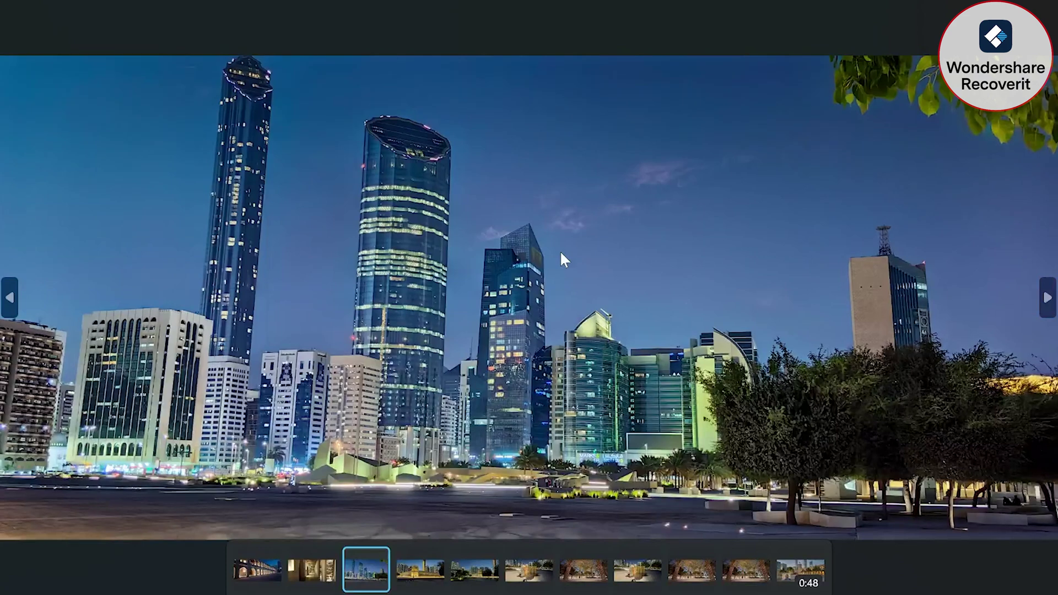
key(Right)
key(Right)
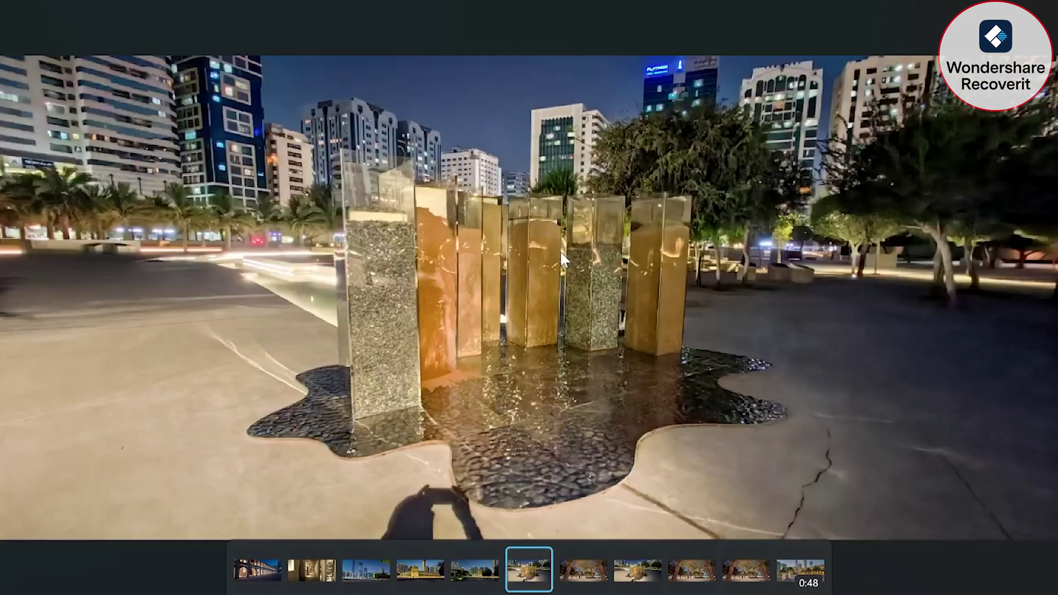
key(Right)
key(Right)
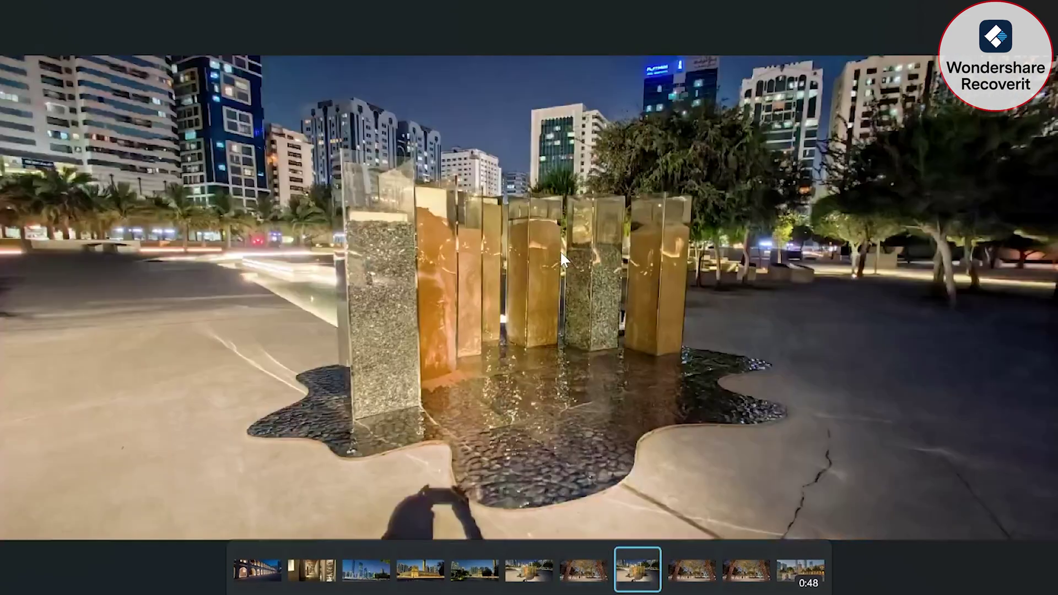
key(Right)
key(Right)
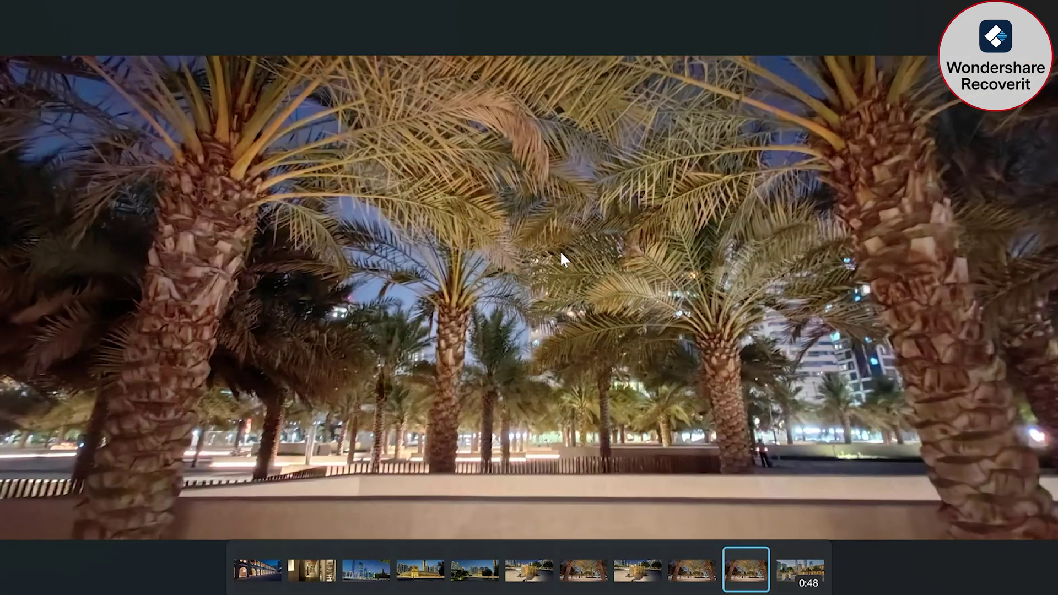
key(Right)
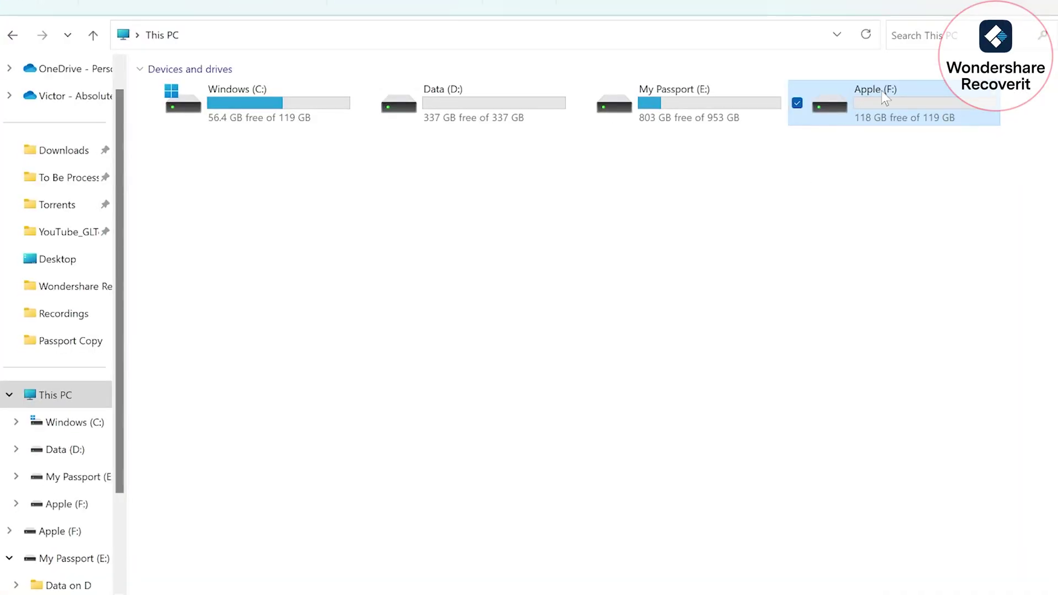
Step: Check Apple (F:)'s contents, then quick-format the drive with default exFAT settings
double_click(863, 113)
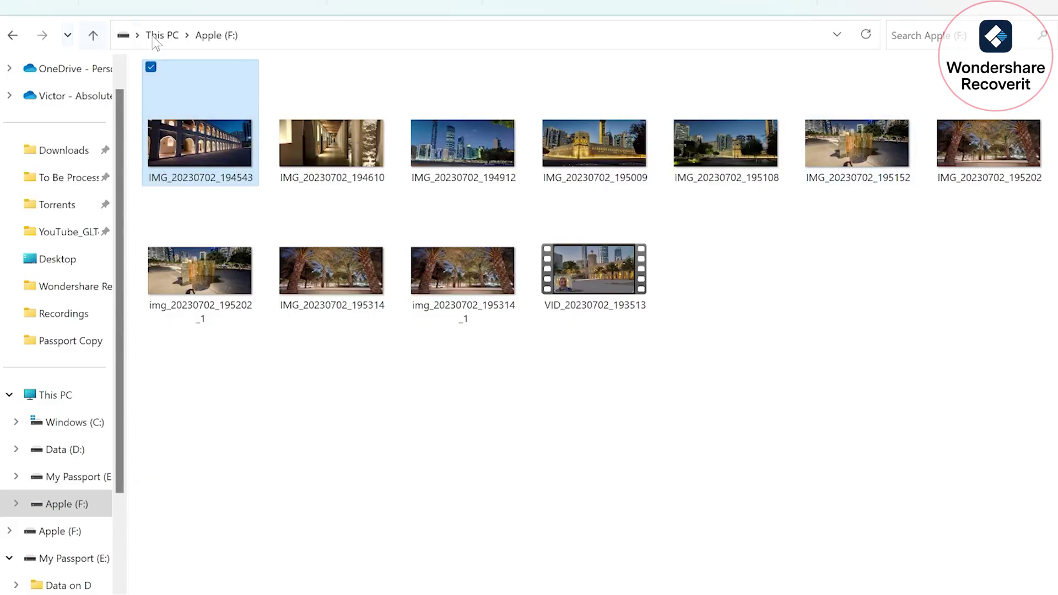
click(163, 36)
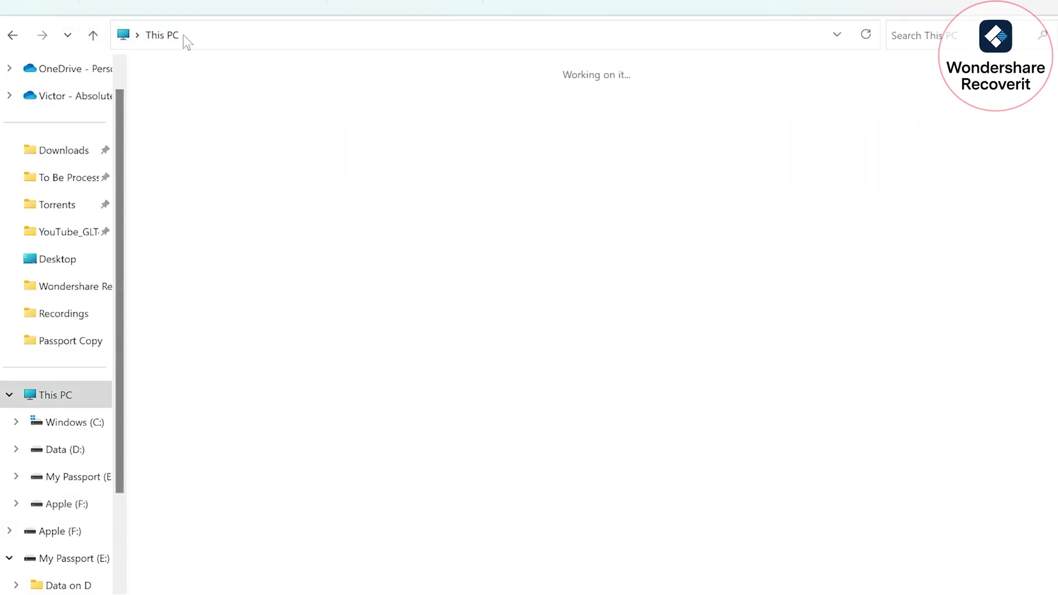
right_click(902, 107)
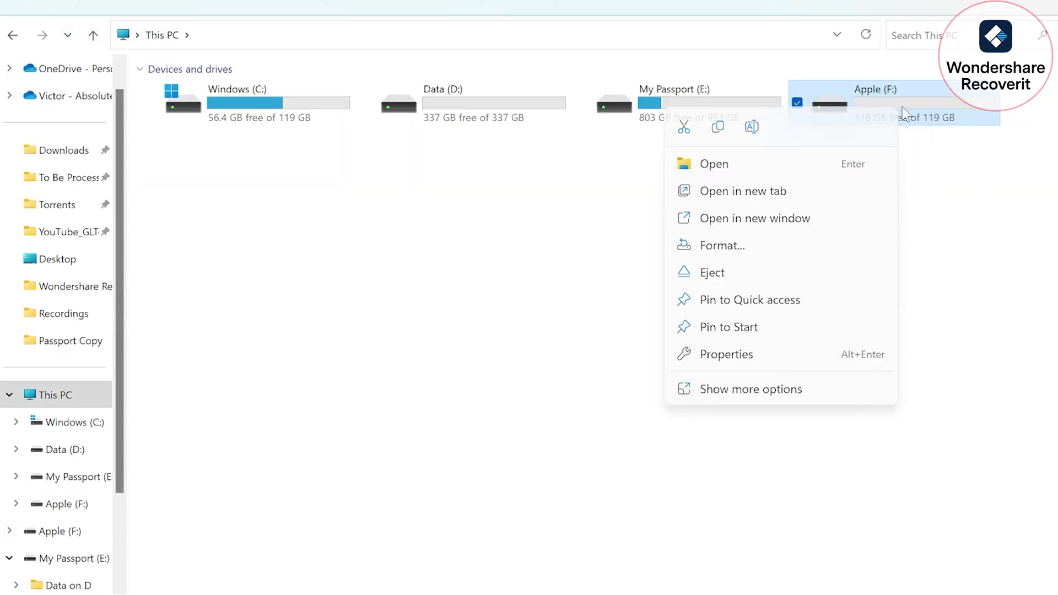
click(773, 250)
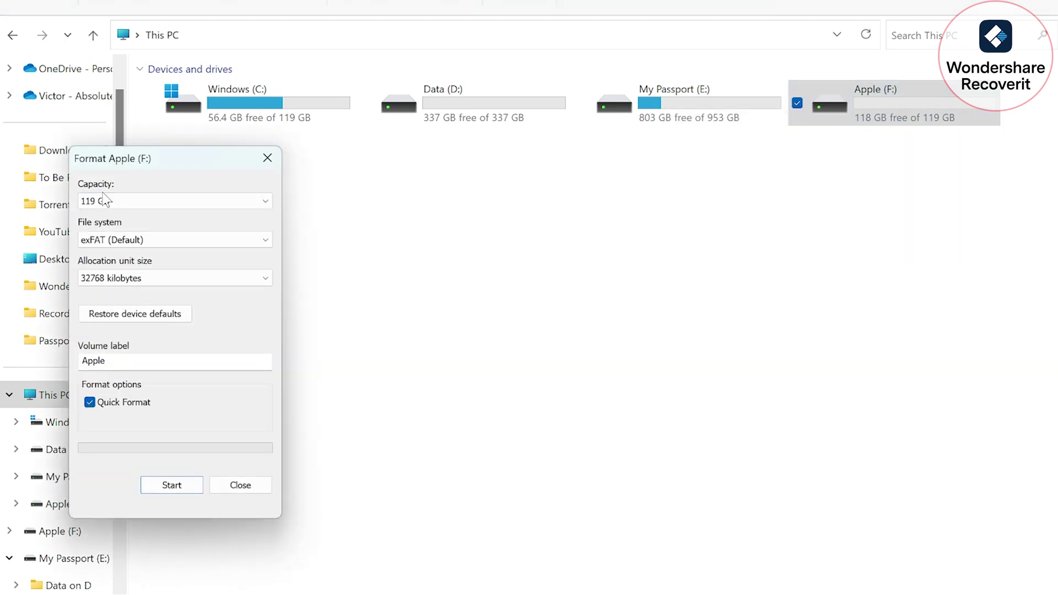
click(154, 493)
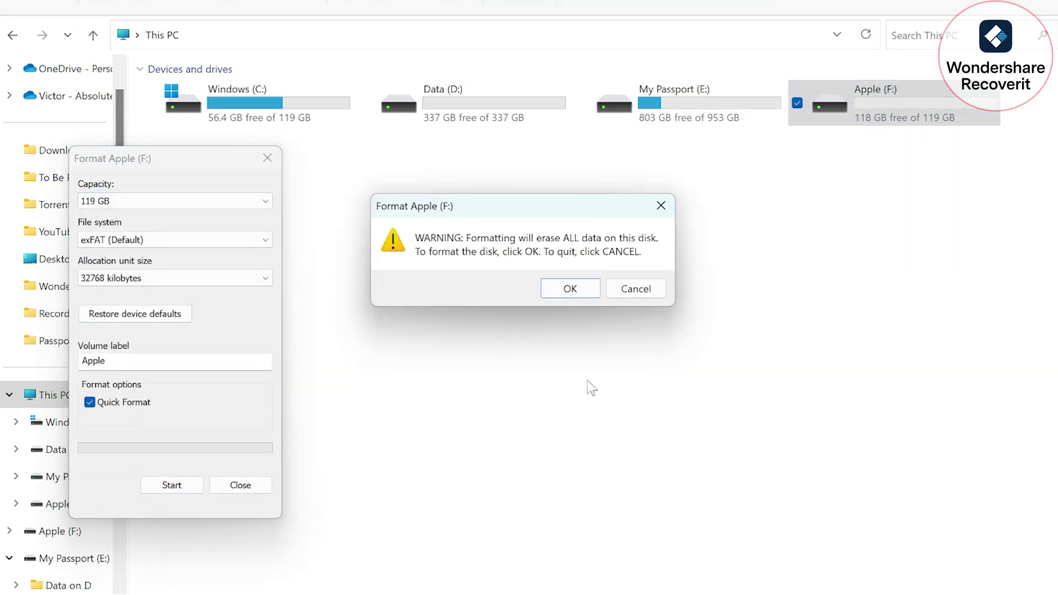
click(563, 291)
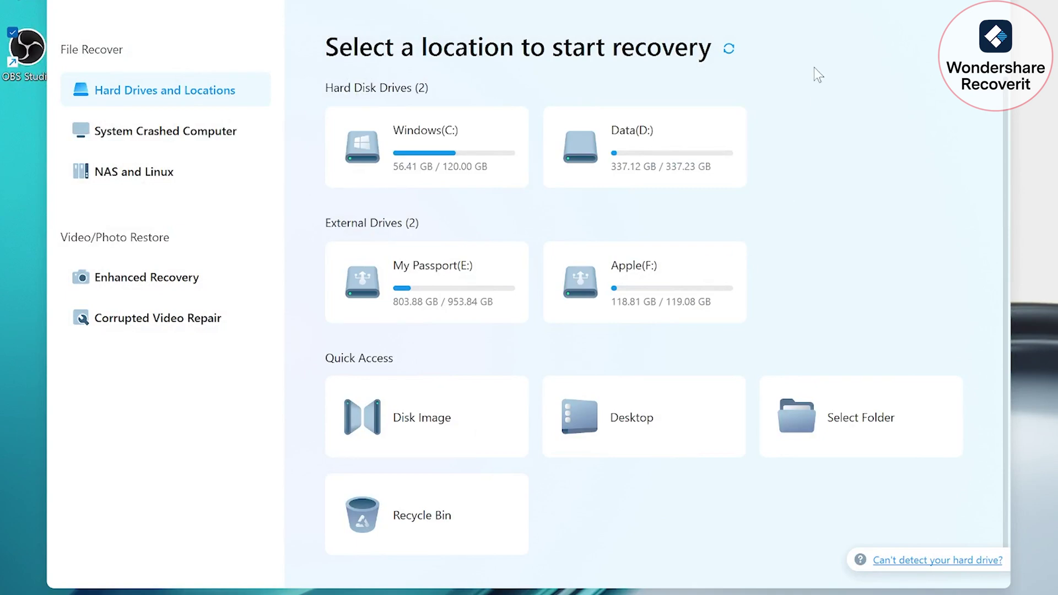
Step: Scan the Apple (F:) drive and expand the File lost name results
click(673, 280)
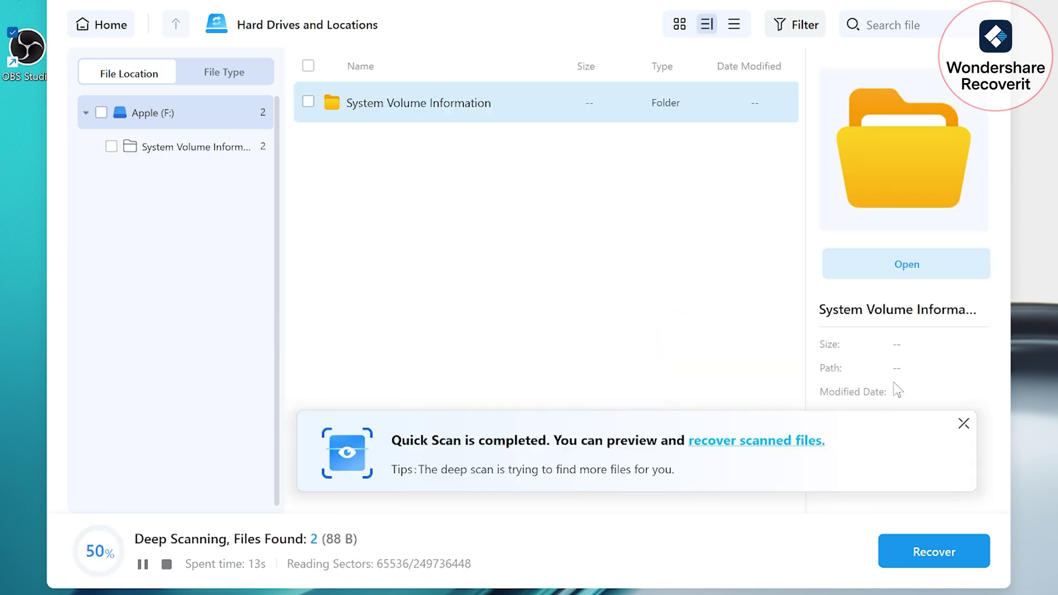
click(963, 426)
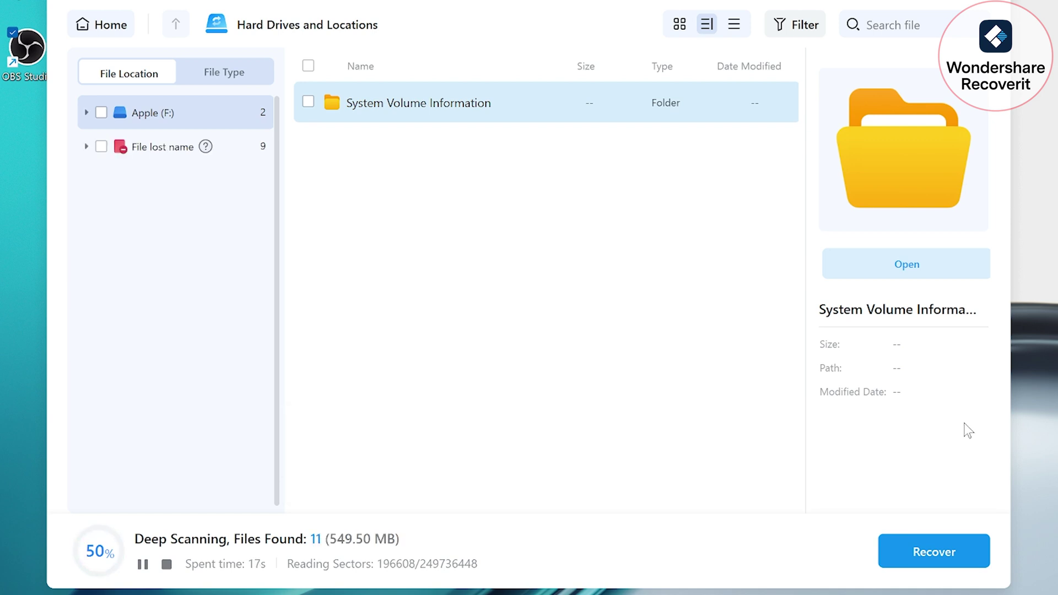
click(86, 147)
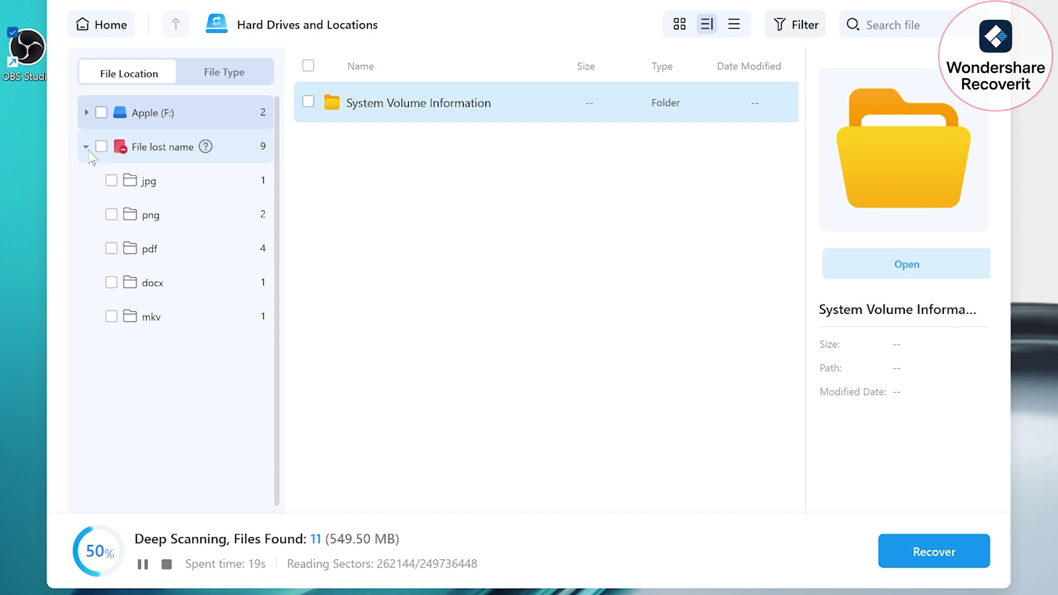
Step: Browse the jpg, mkv, mp4, mov and heic file-type folders of lost files
click(144, 188)
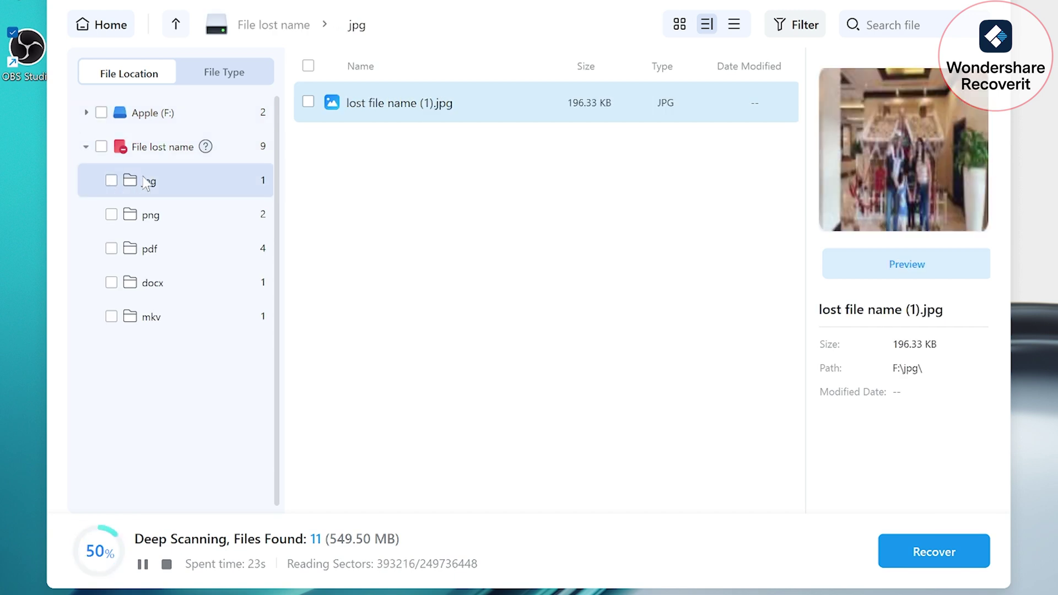
click(160, 322)
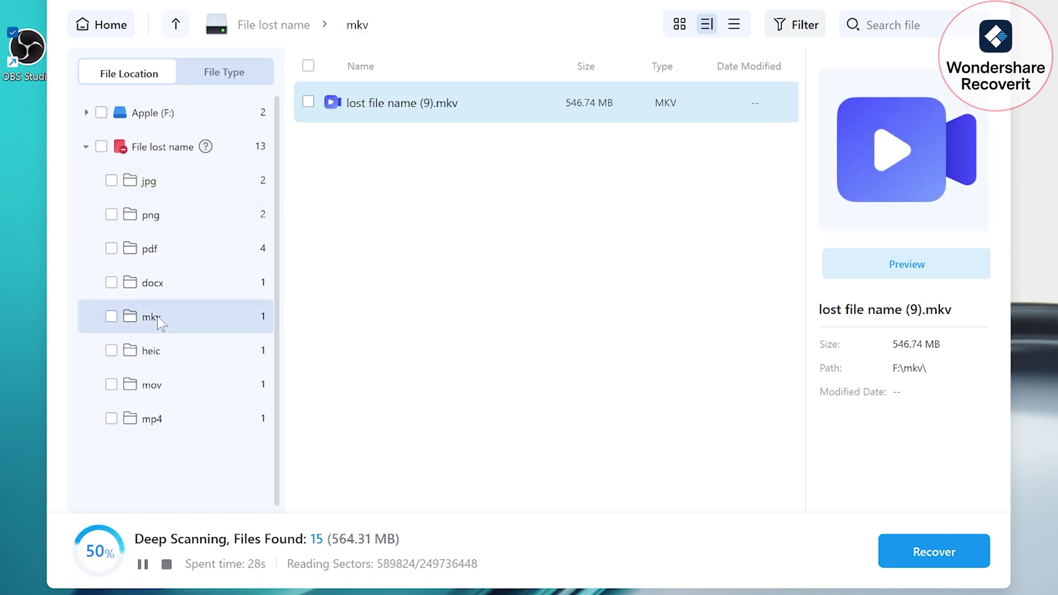
click(155, 422)
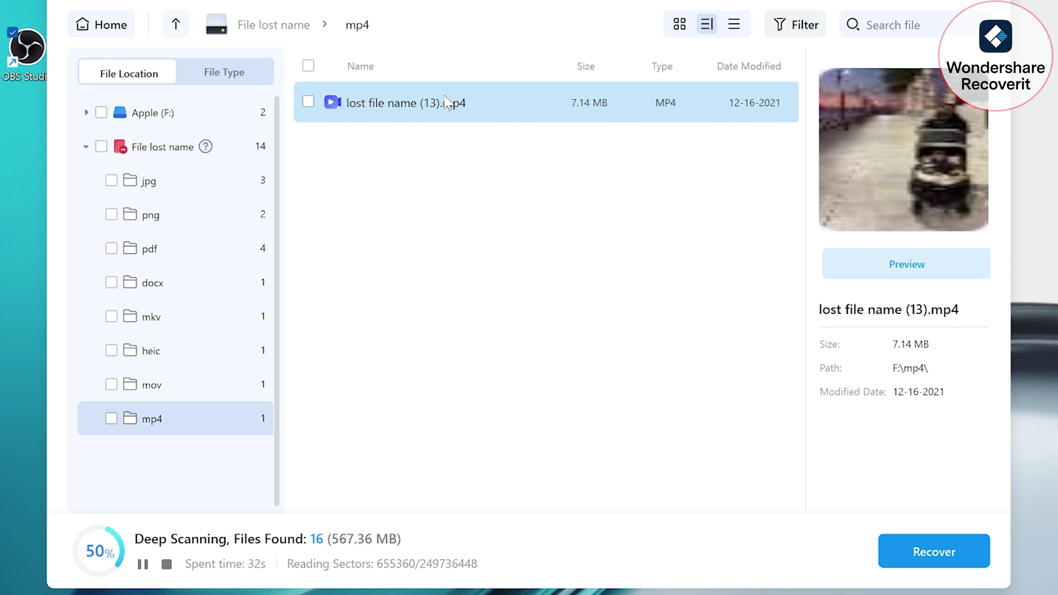
click(168, 391)
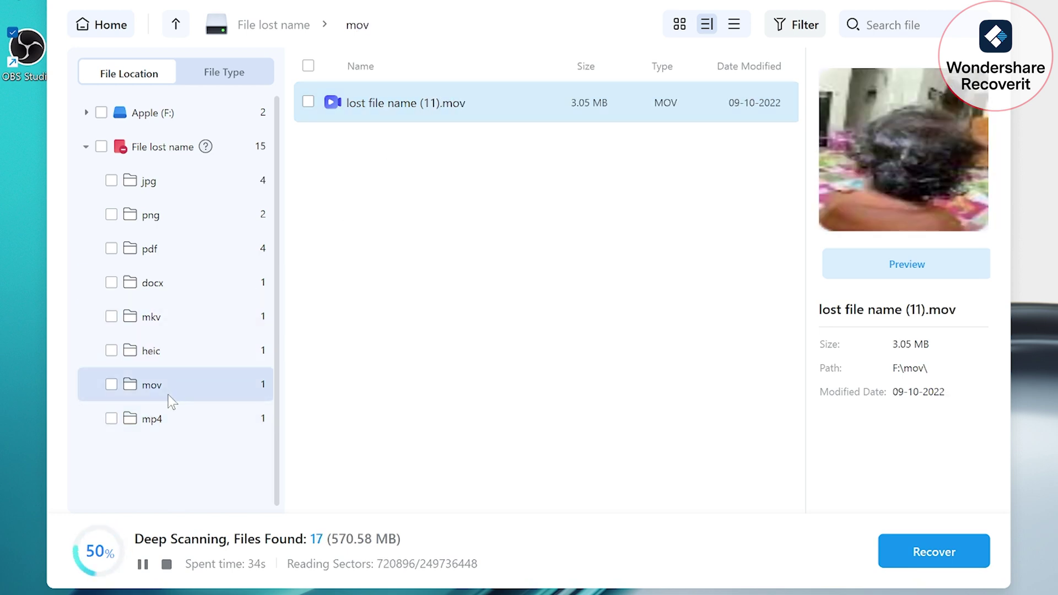
click(168, 361)
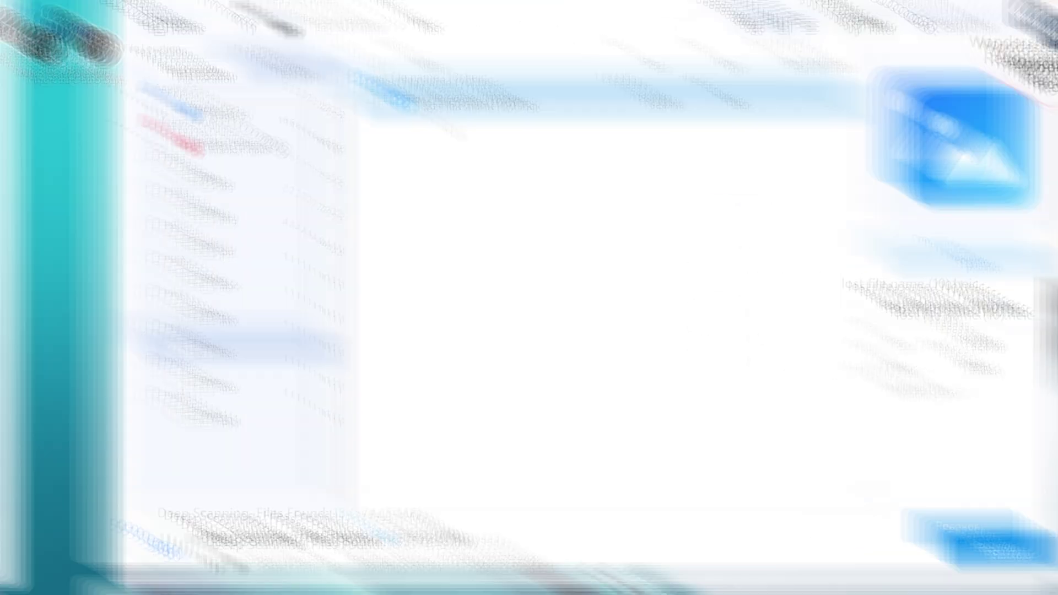
Step: Mark the HUAWEI P60 Pro (12), (14), (15), (16) JPGs and lost file name (23).mp4
click(165, 181)
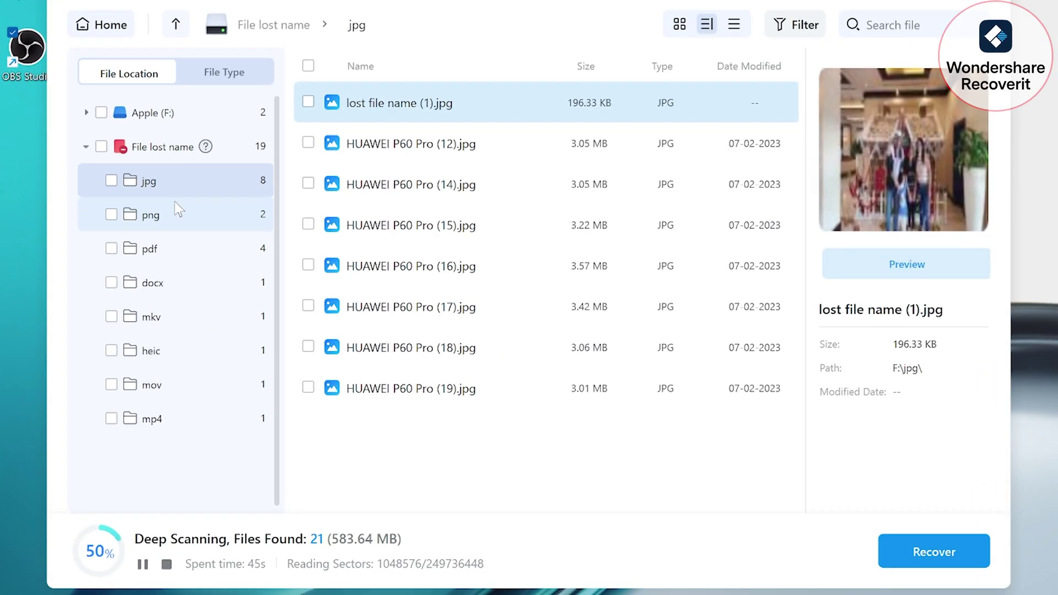
click(431, 149)
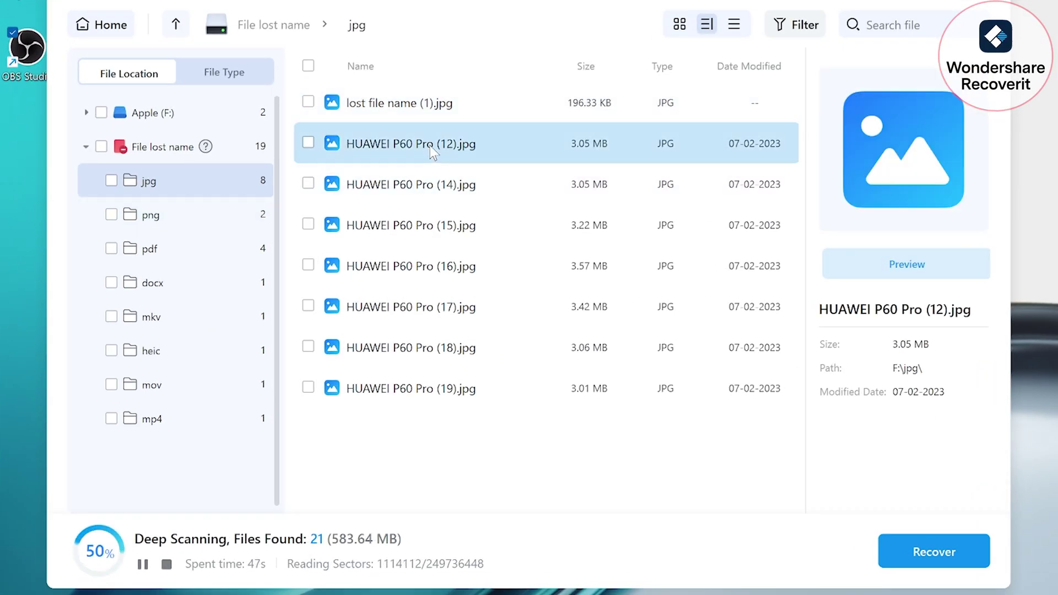
click(309, 144)
click(309, 184)
click(308, 224)
click(309, 265)
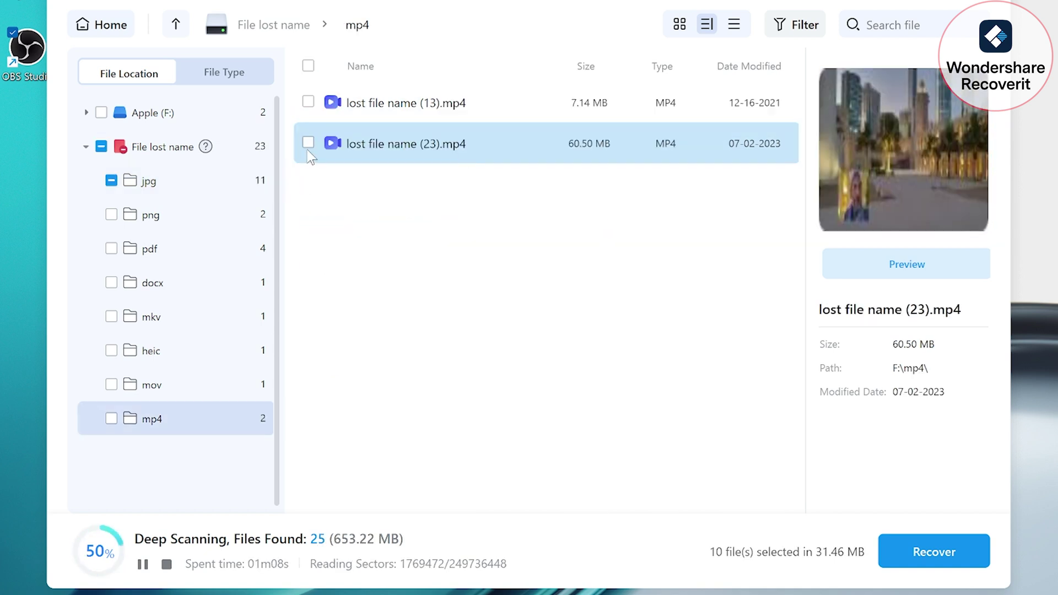
click(308, 144)
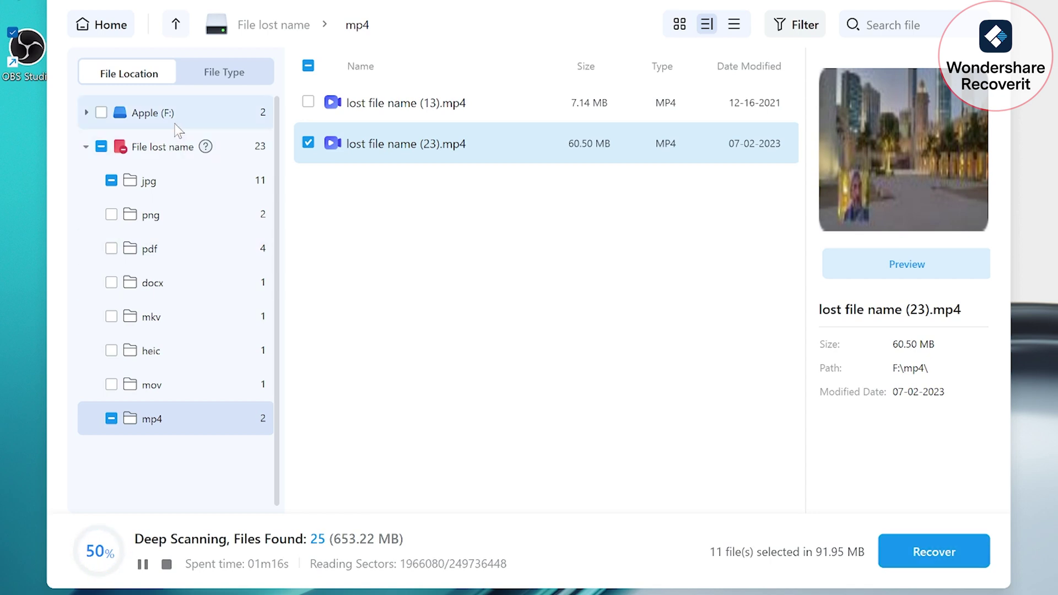
Step: Recover the 11 selected files to My Passport (E:)
click(922, 556)
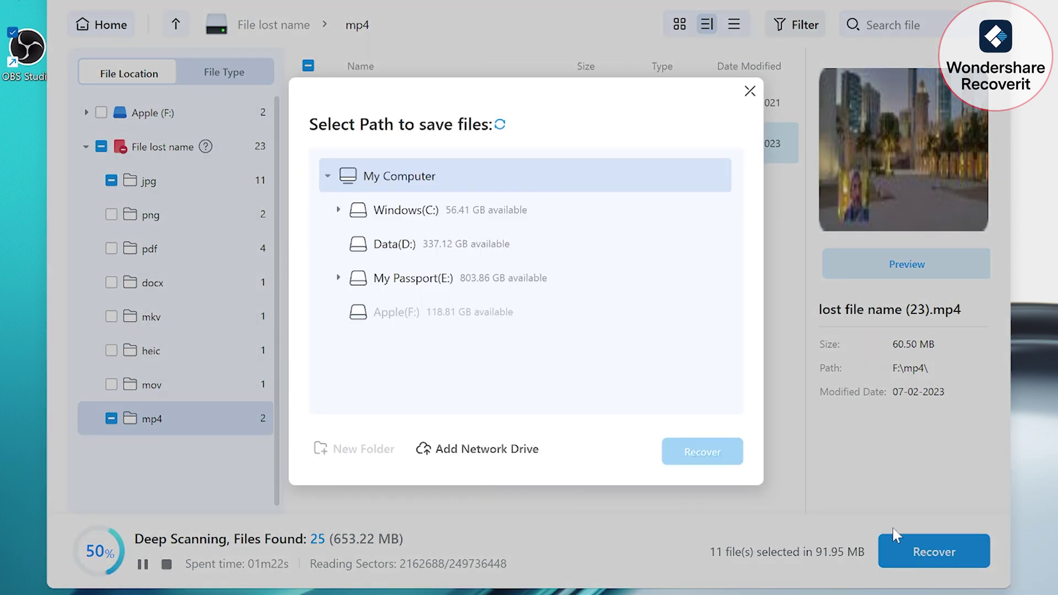
click(455, 280)
click(716, 458)
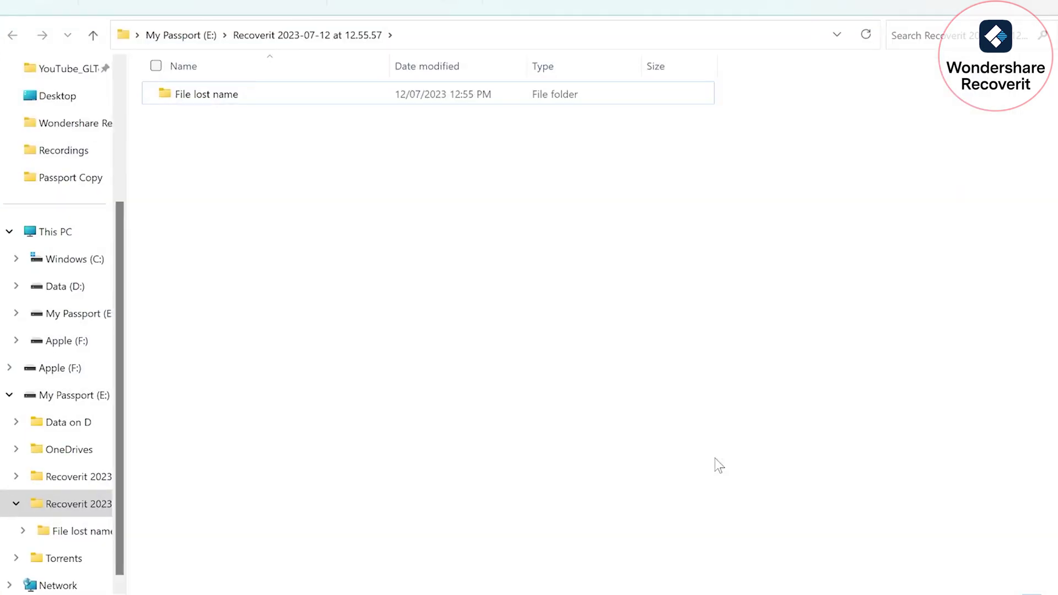
Step: Navigate into Recoverit 2023-07-12 at 12.55.57 > File lost name > jpg on My Passport (E:)
click(181, 35)
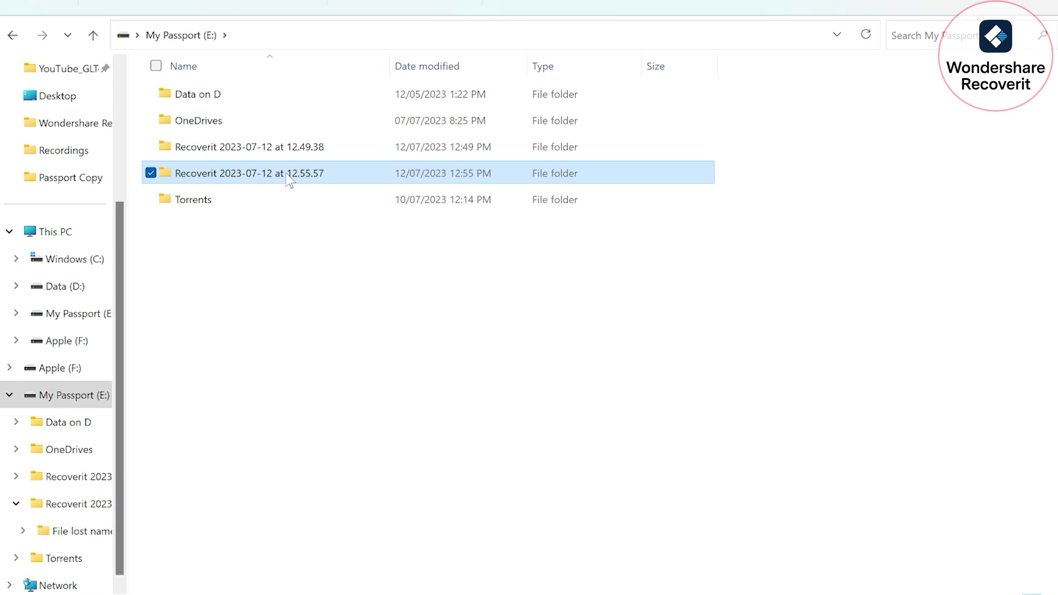
double_click(288, 180)
click(236, 102)
double_click(204, 99)
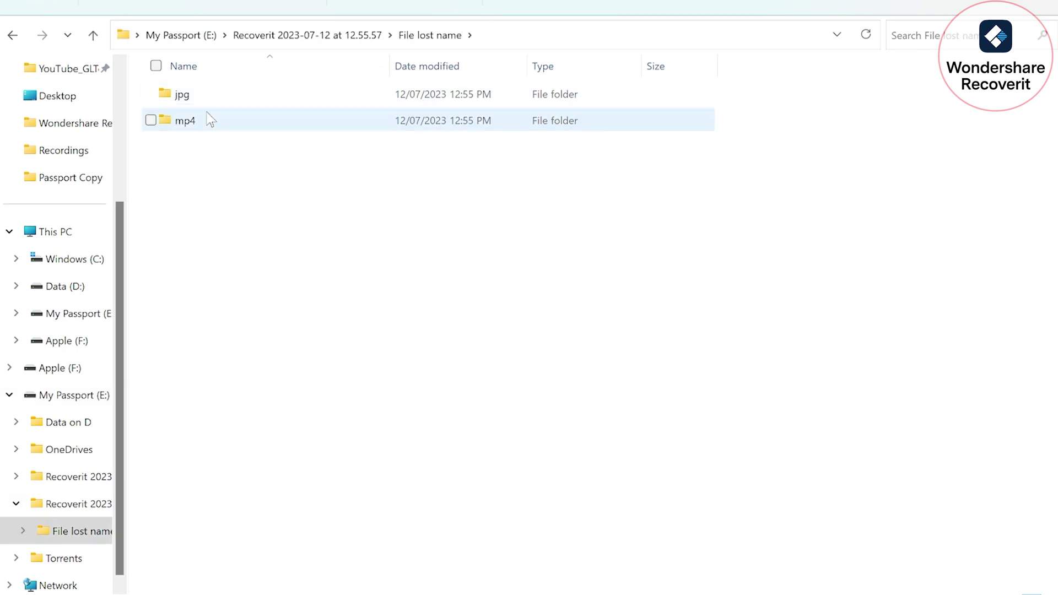
double_click(210, 95)
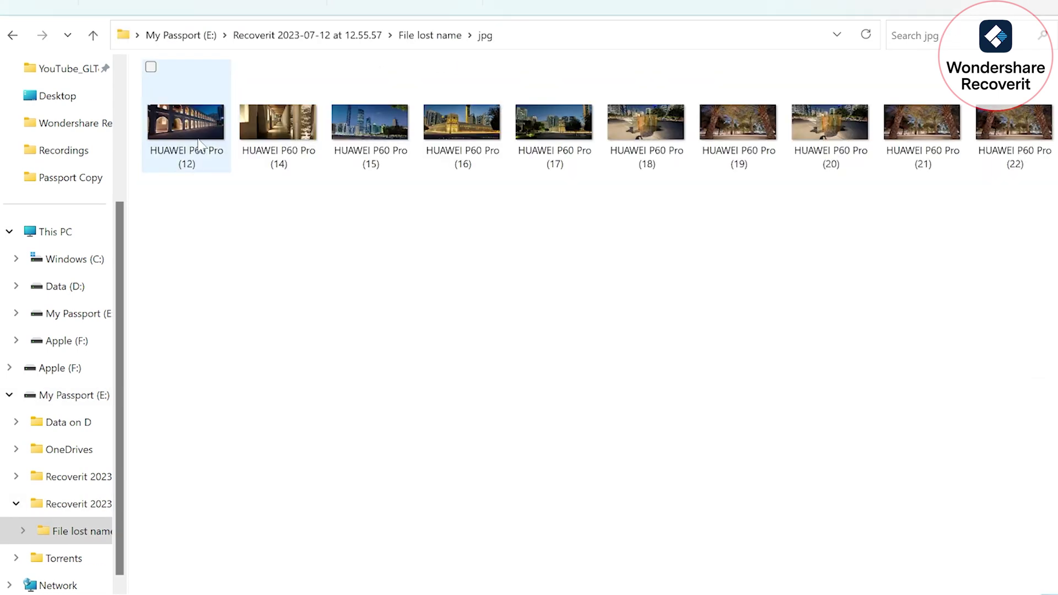
Step: Open HUAWEI P60 Pro (12) full-screen in Photos
double_click(200, 144)
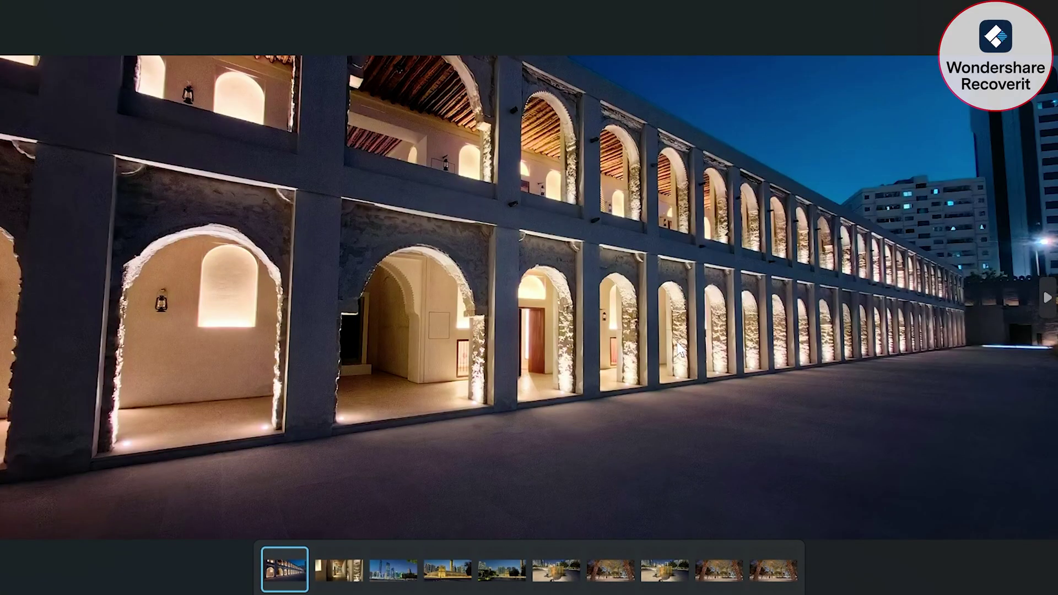